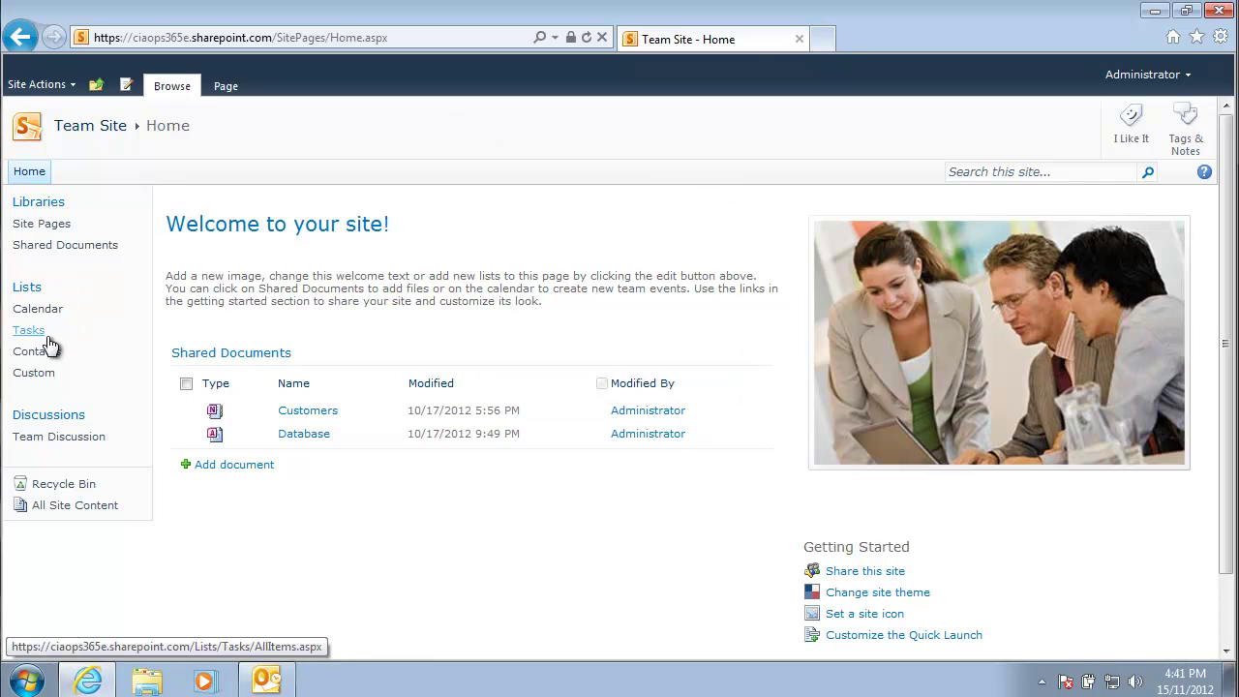
- Open the team site's Calendar list, start connecting it to Outlook, and allow the website to open Microsoft Outlook
click(39, 309)
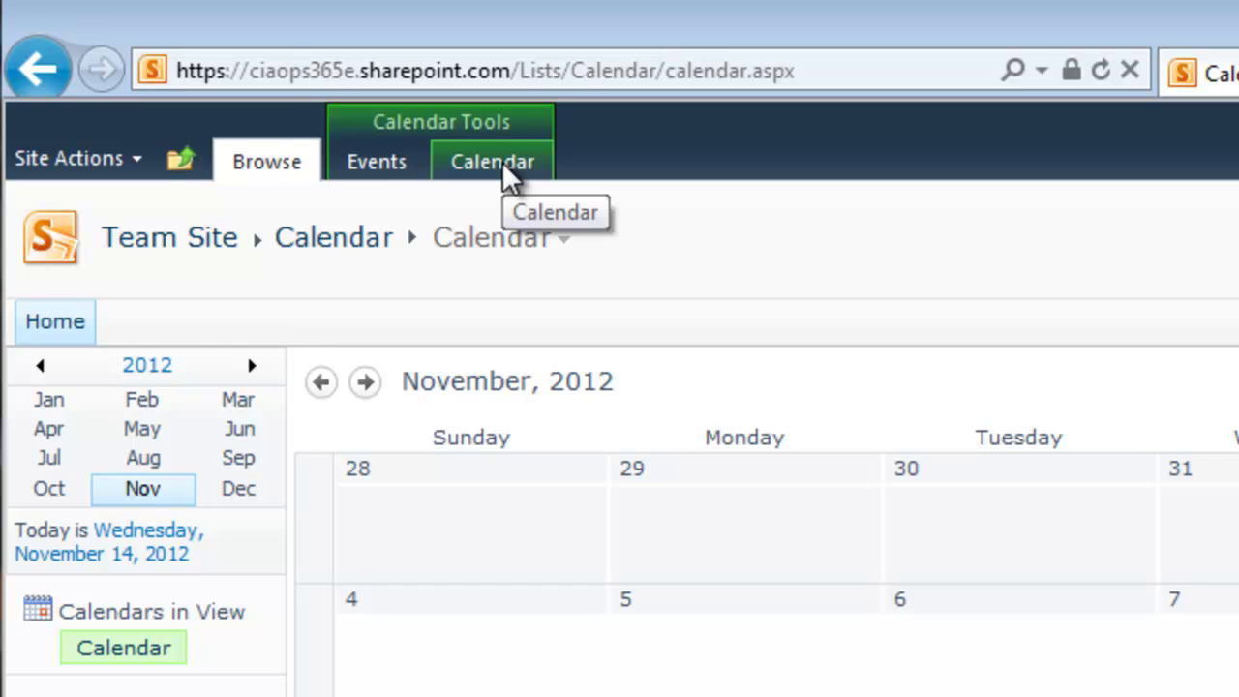
click(504, 166)
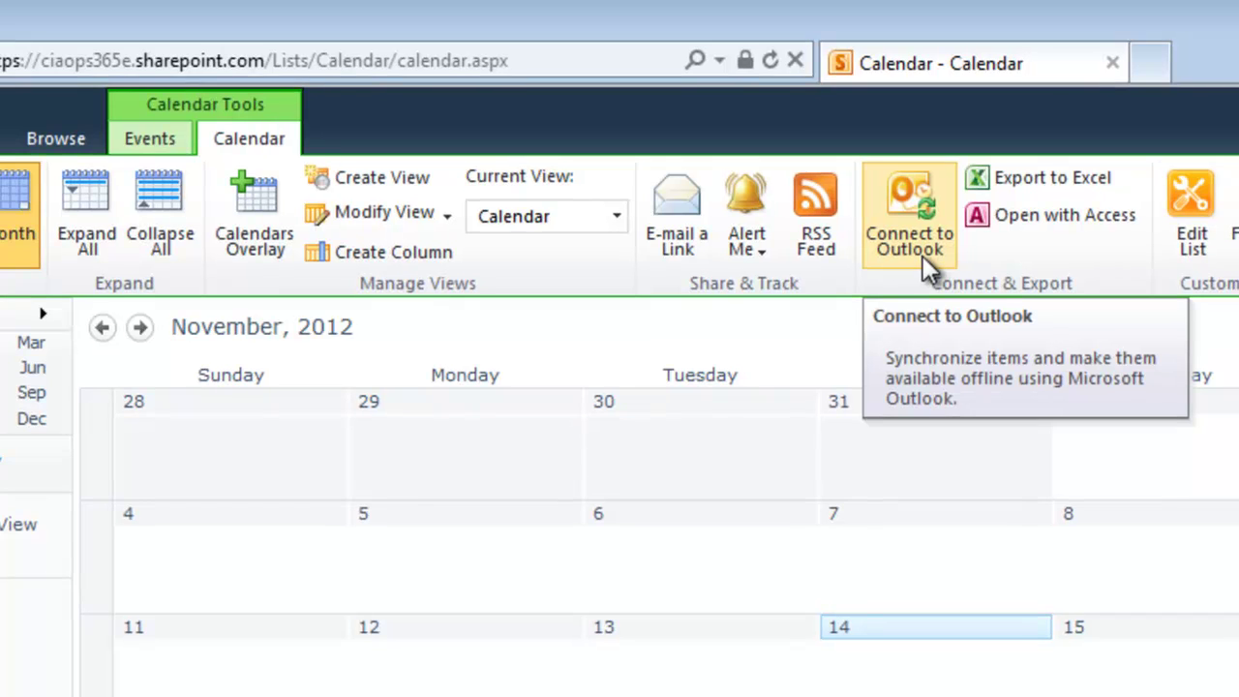
click(927, 244)
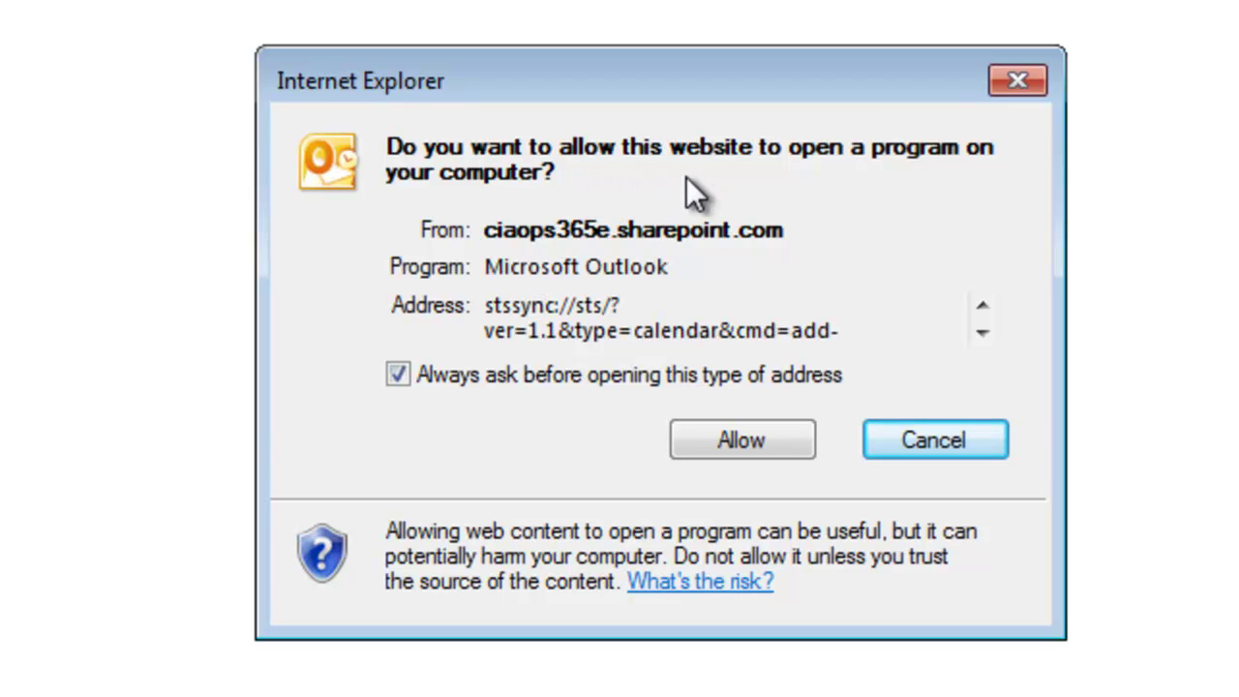
click(751, 437)
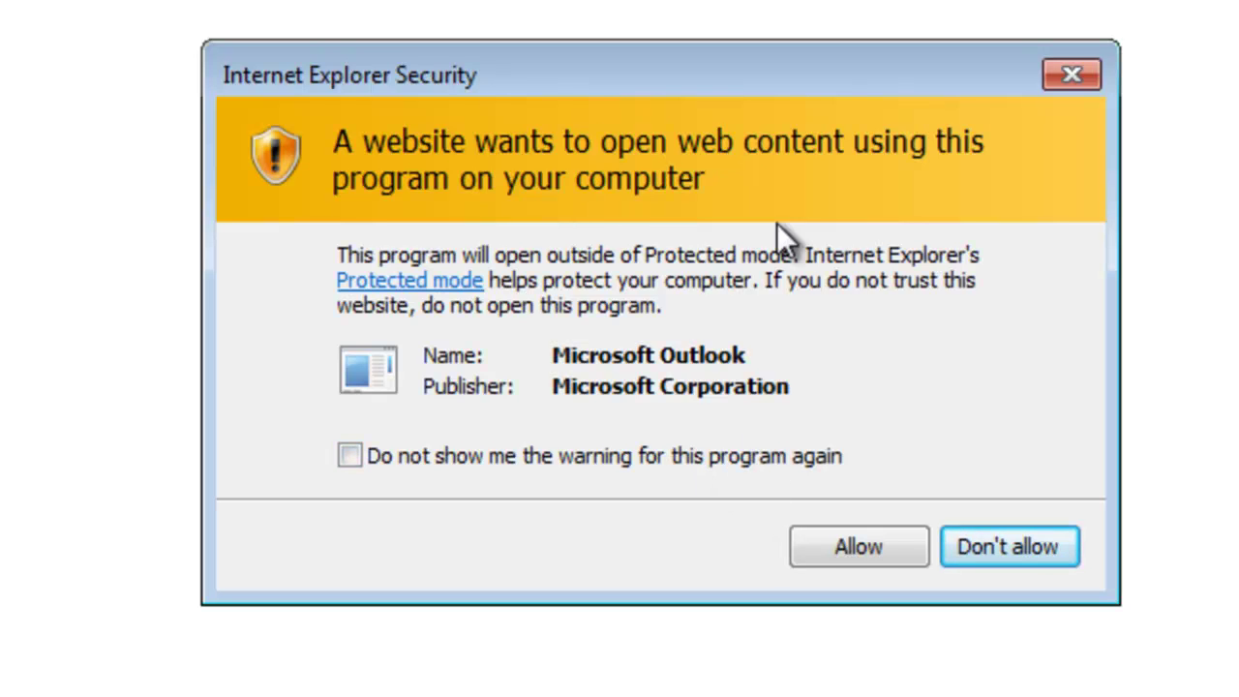
click(856, 552)
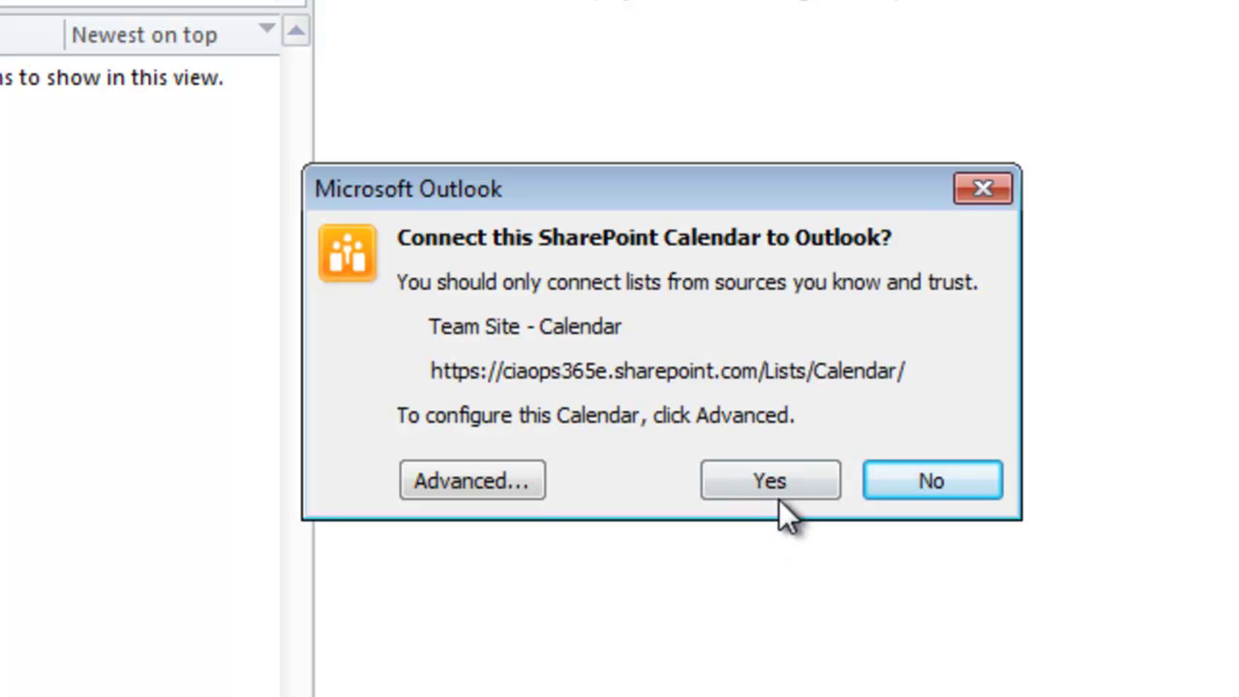
- Review the advanced SharePoint list options, accept them as they are, and confirm connecting the Team Site calendar to Outlook
click(477, 478)
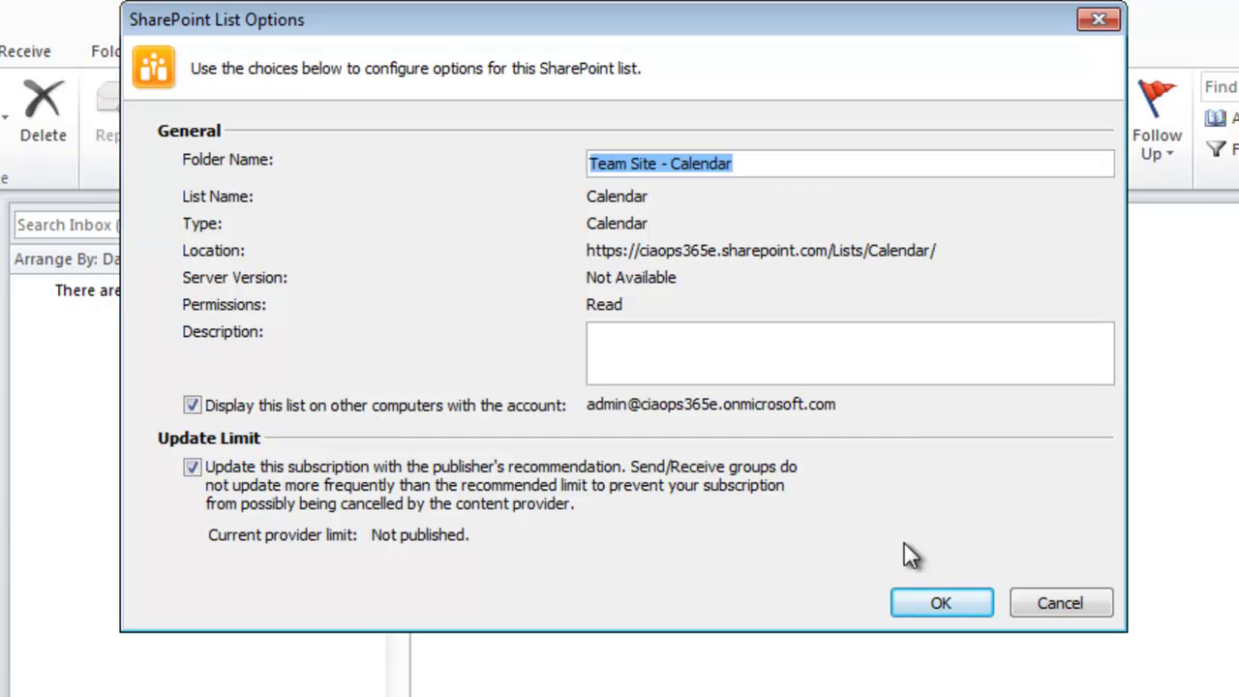
click(935, 608)
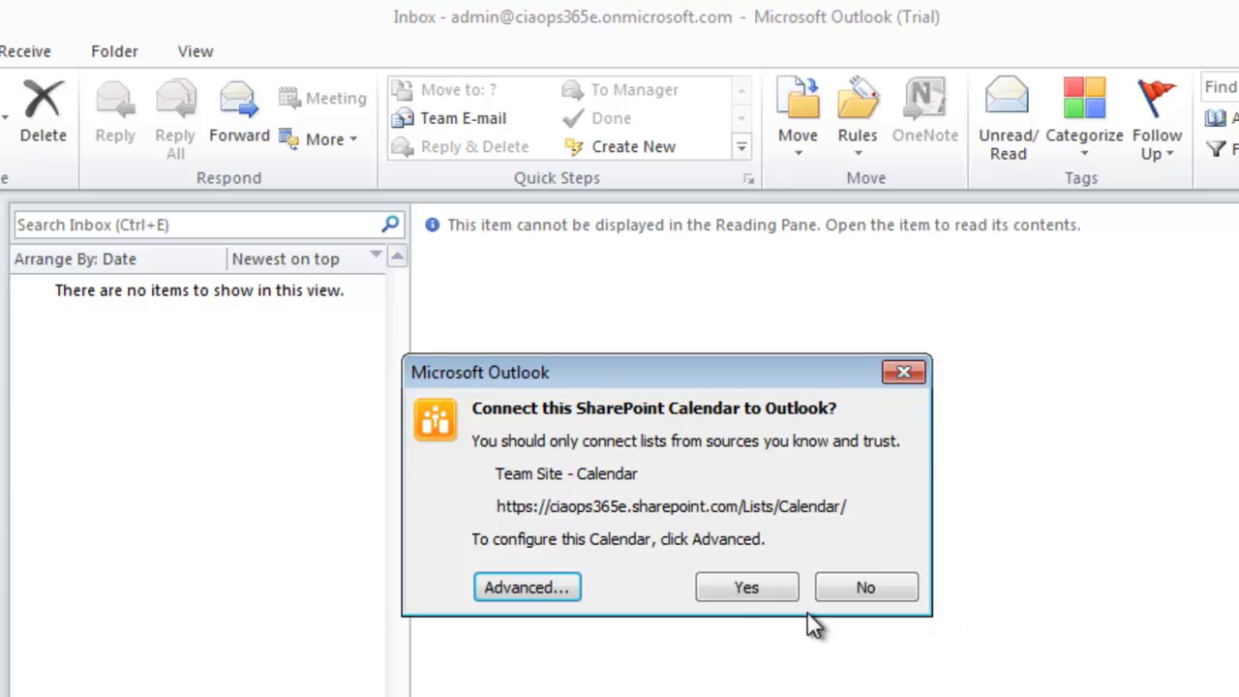
click(760, 585)
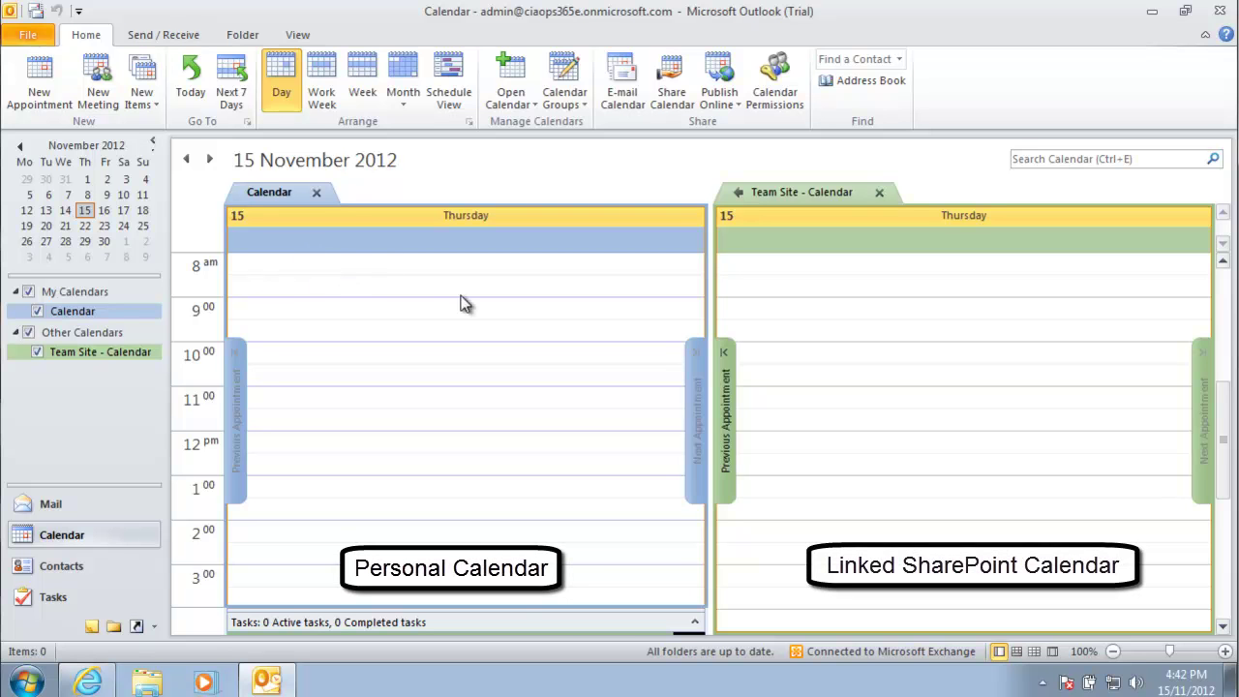
- Switch both calendars to month view and try overlaying and hiding the Team Site calendar, restoring the side-by-side display
click(405, 83)
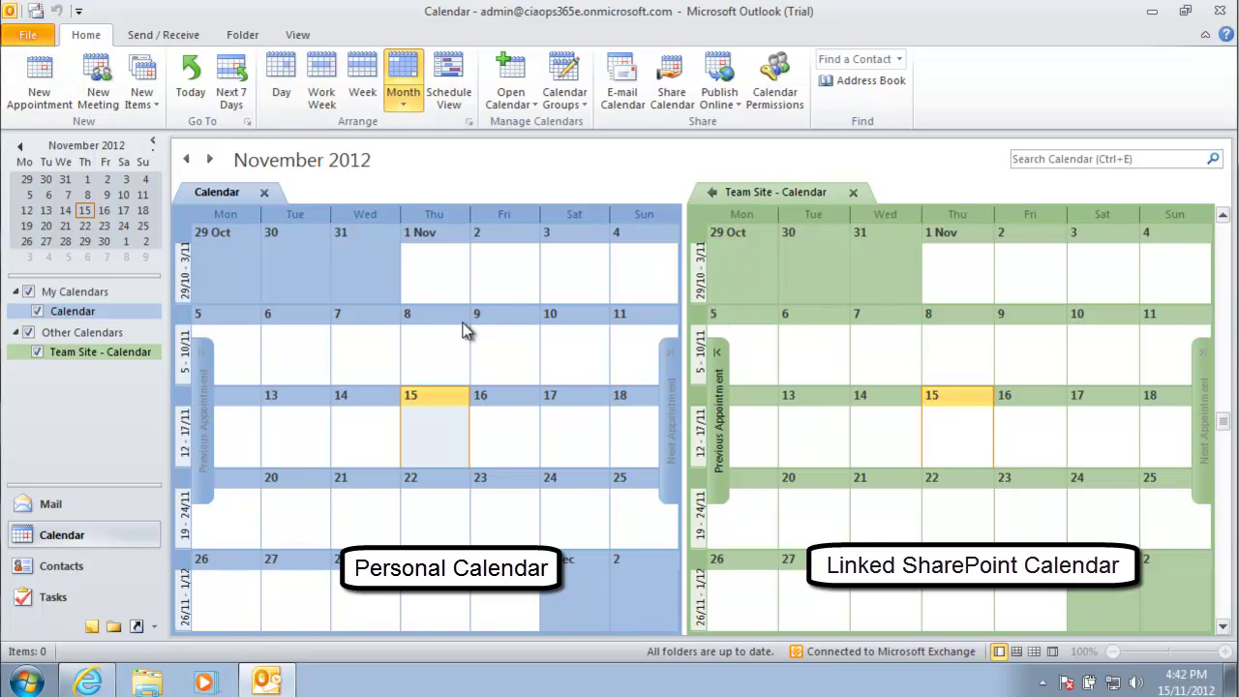
click(714, 195)
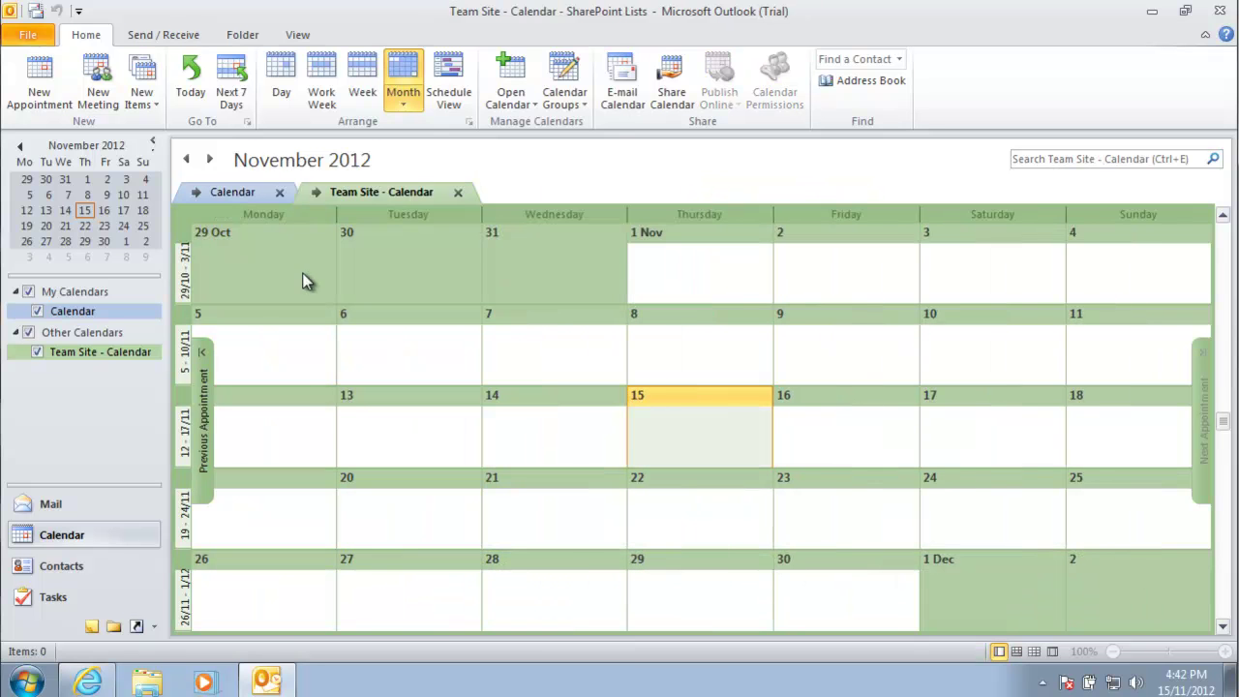
click(320, 195)
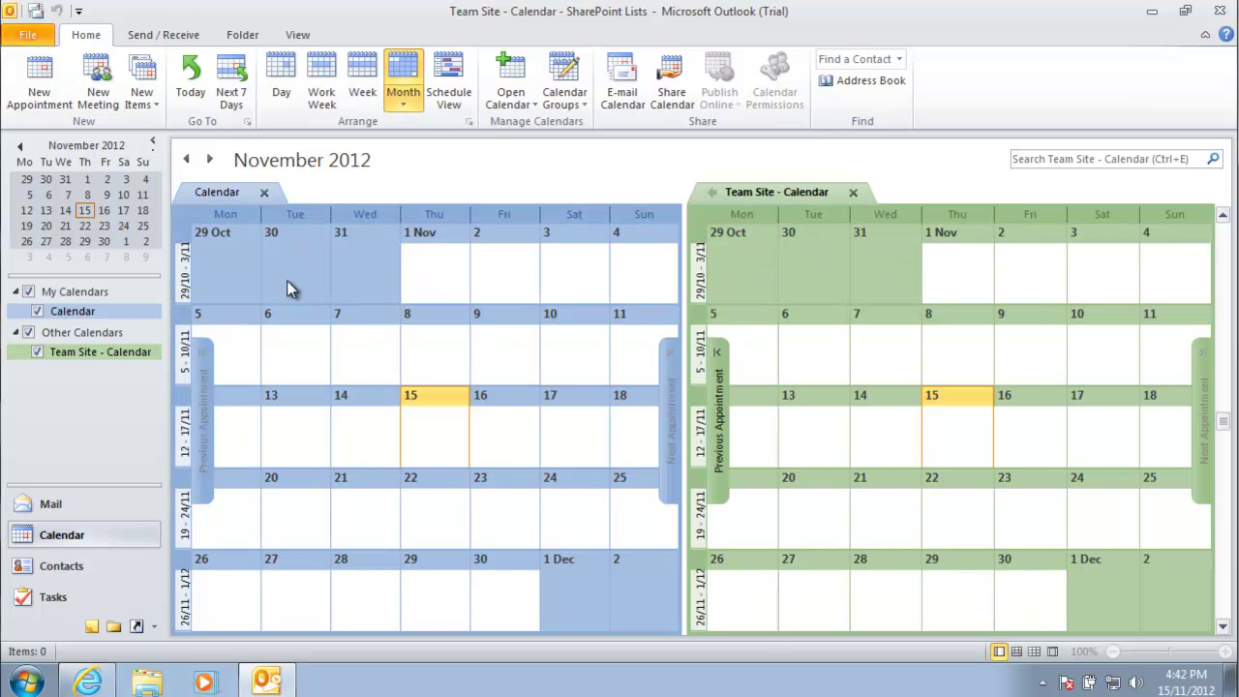
click(37, 353)
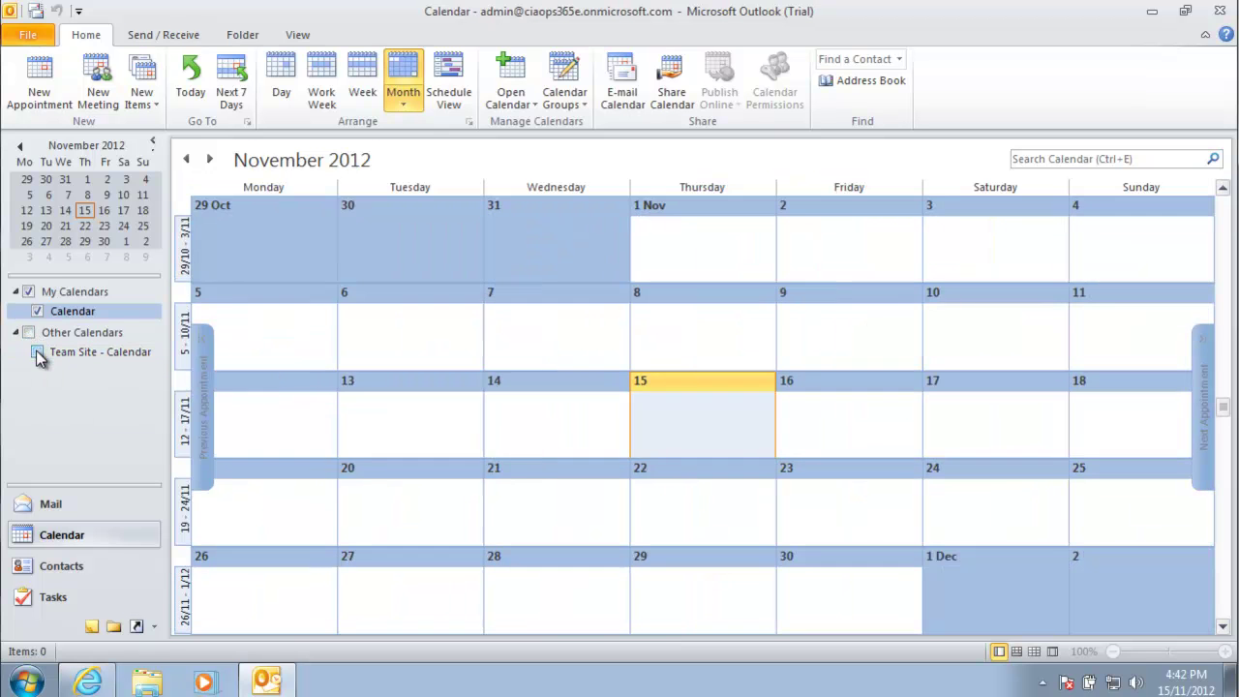
click(36, 352)
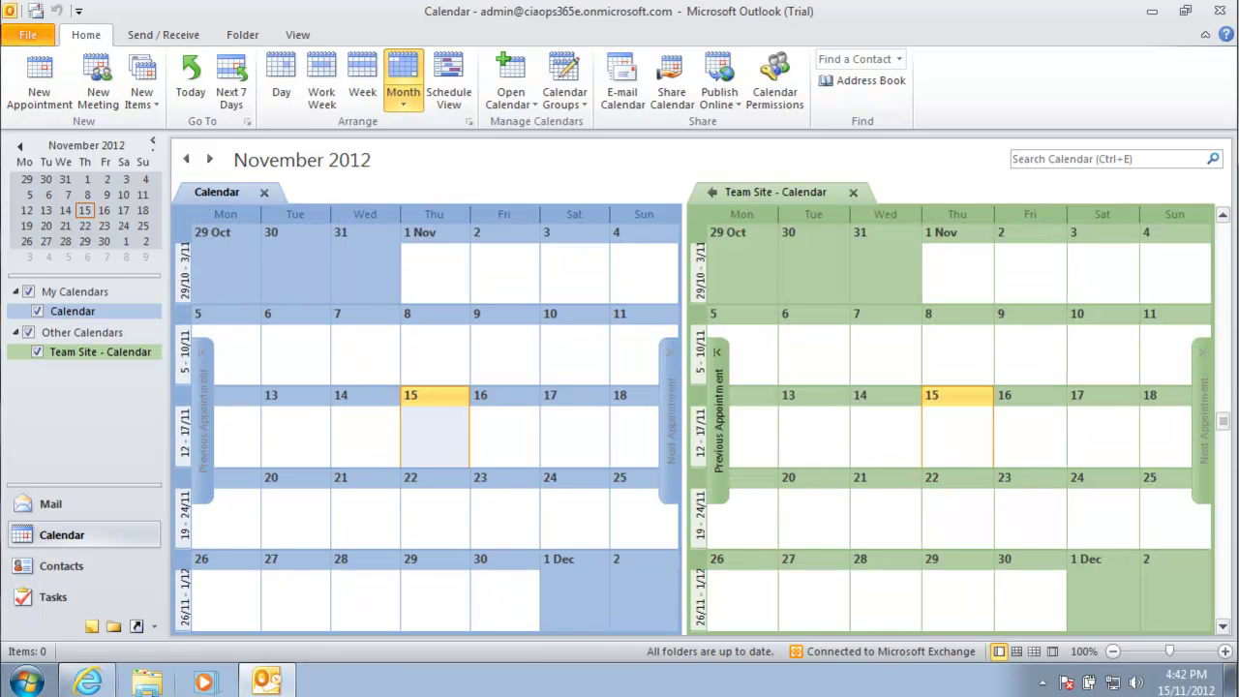
- Switch to Internet Explorer and add an event titled "Training Day" on 14 November to the SharePoint calendar
click(92, 683)
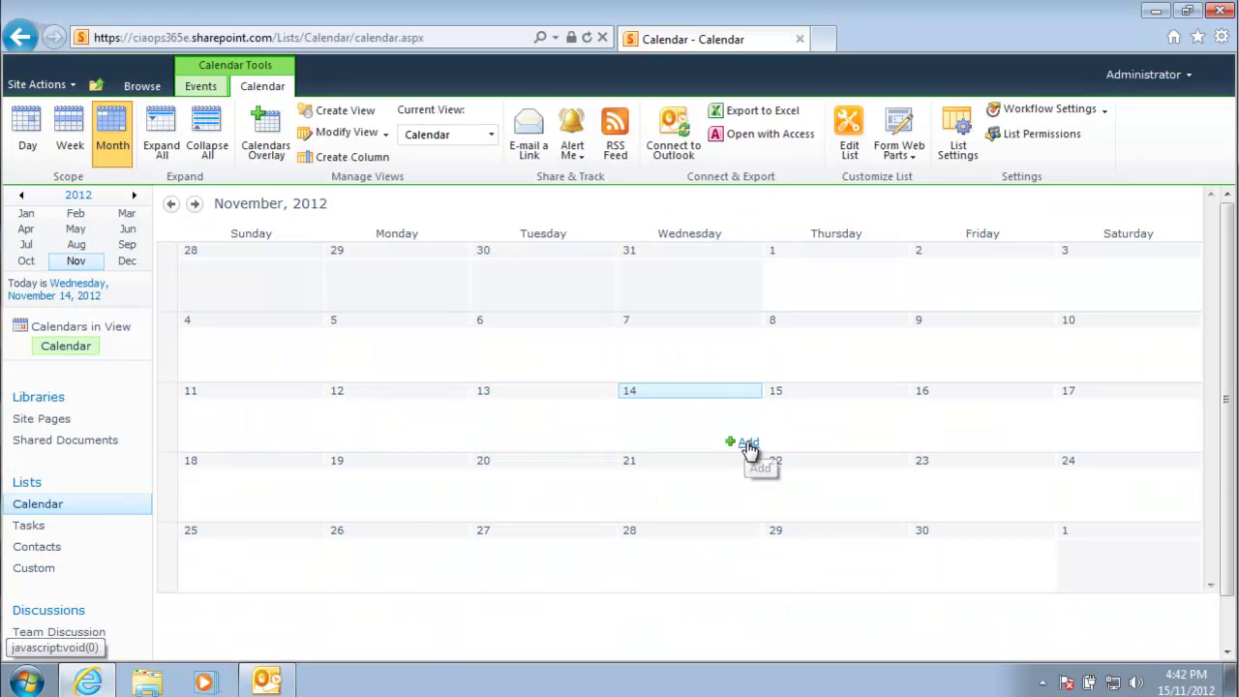
click(745, 442)
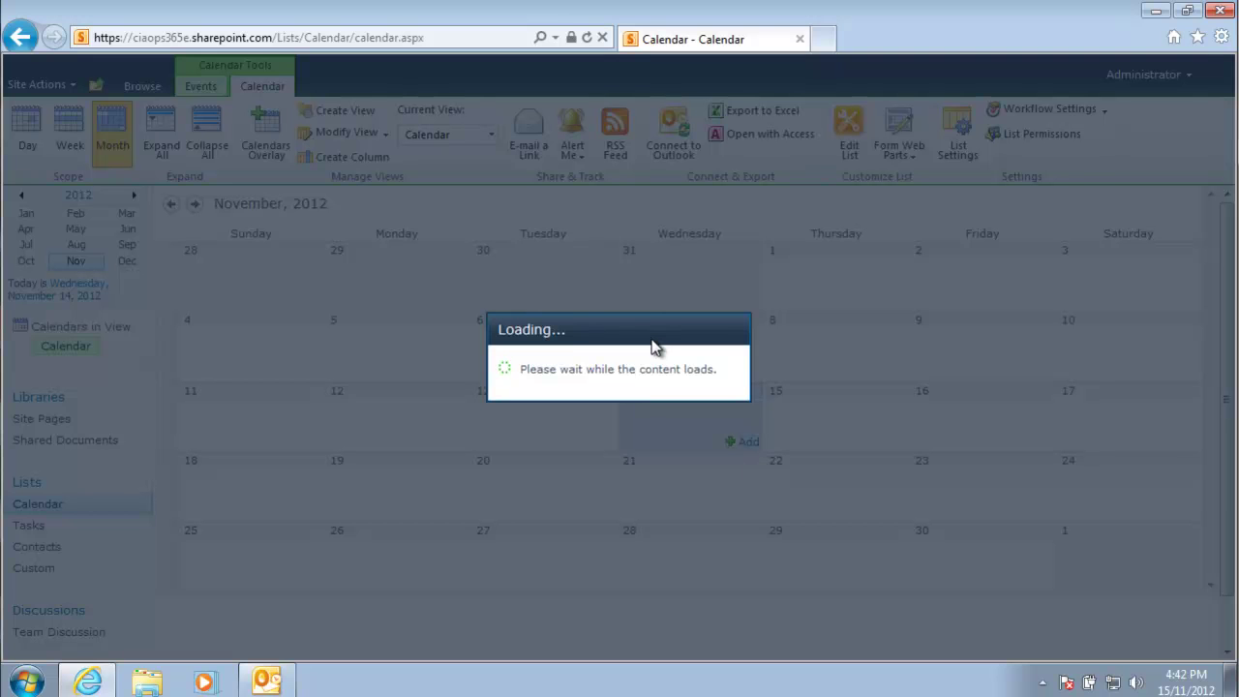
text(Training Day)
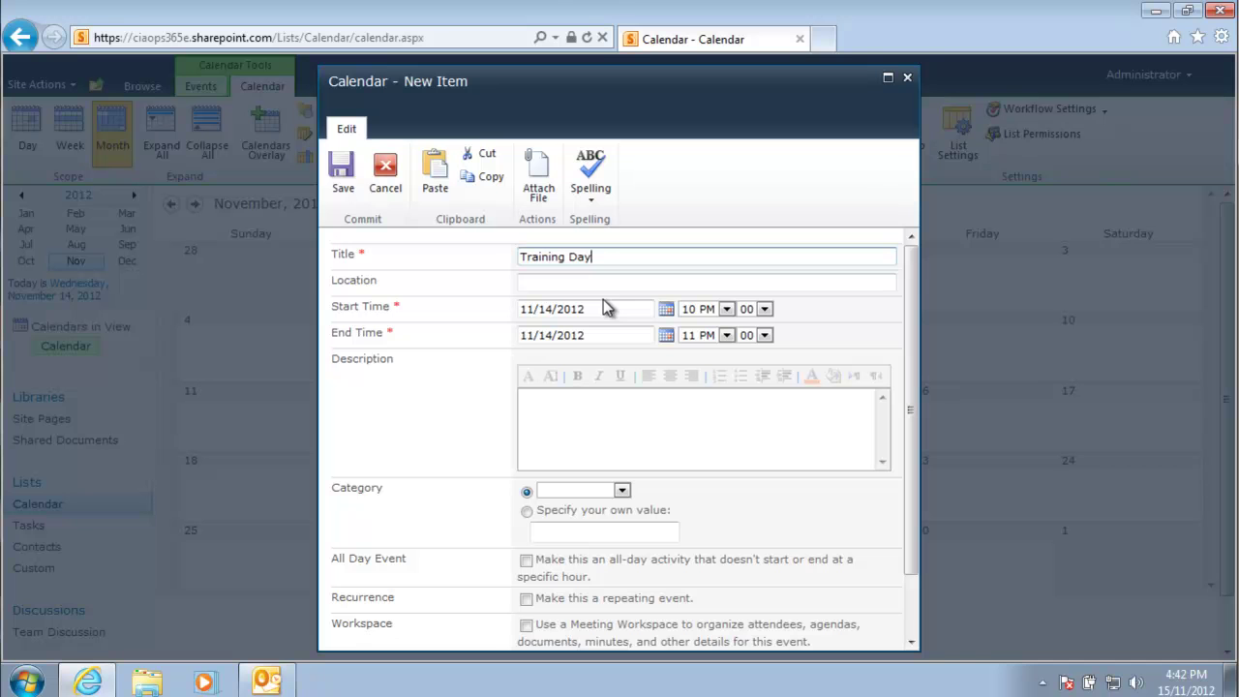
click(343, 169)
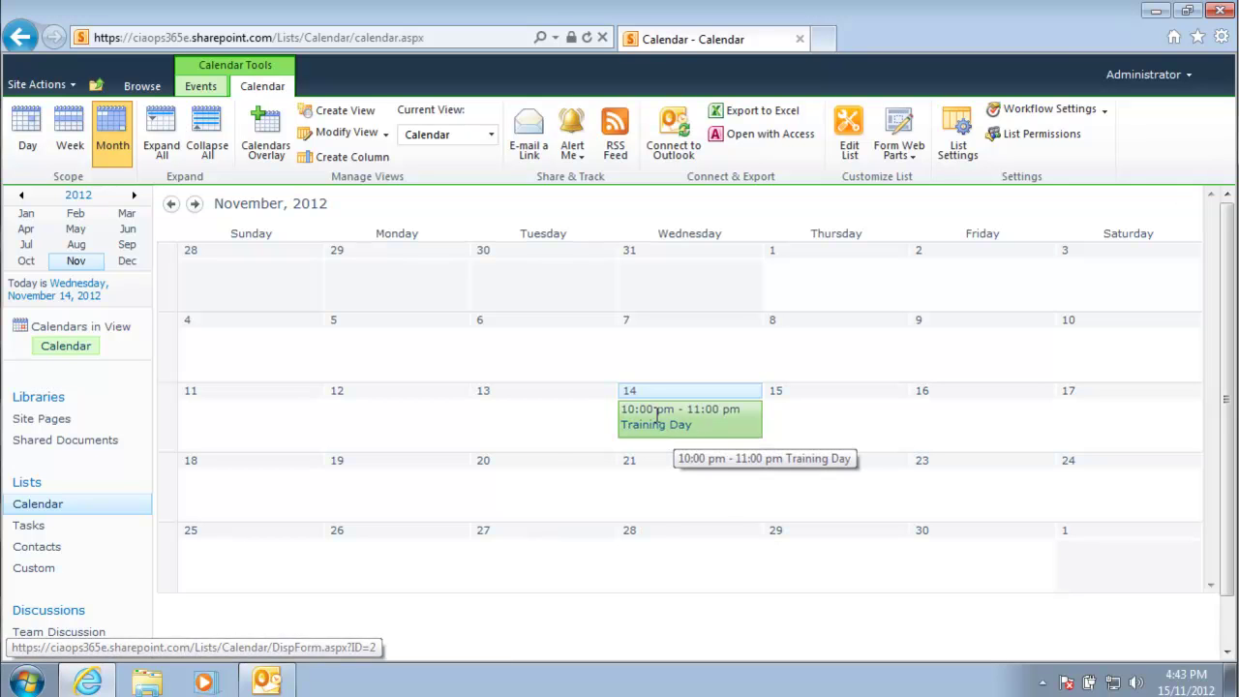
- Switch to Outlook and force a send/receive of all folders to update the Team Site calendar
click(276, 683)
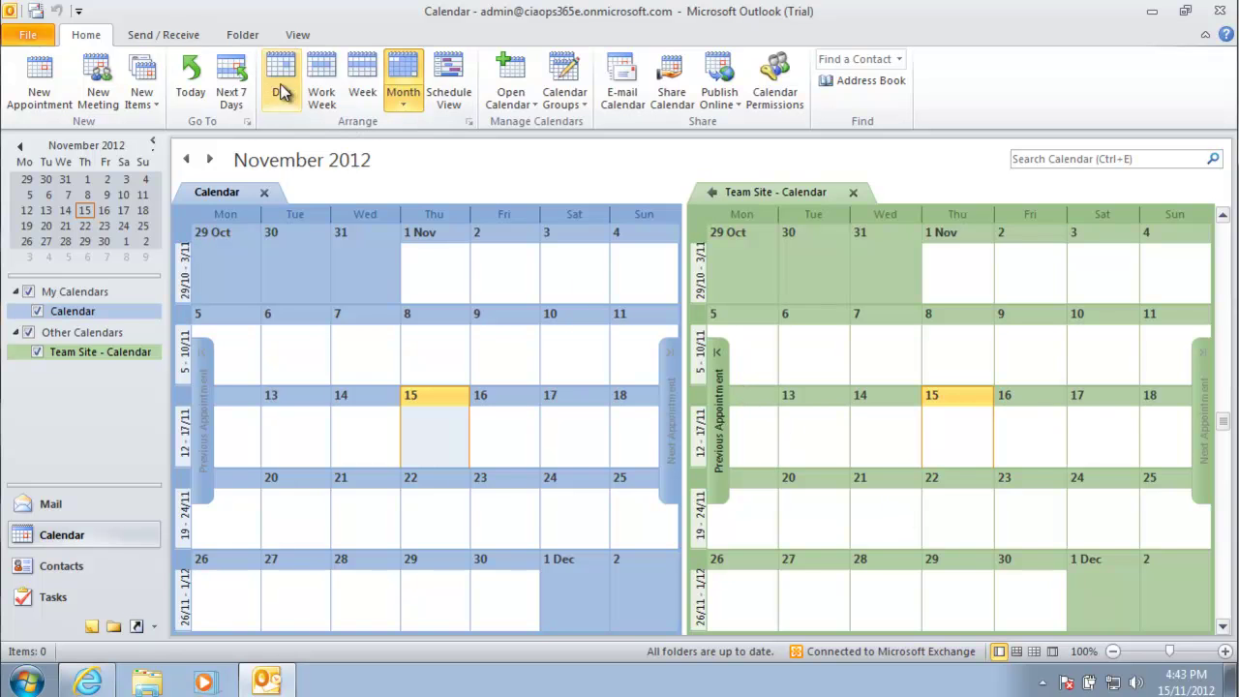
click(183, 38)
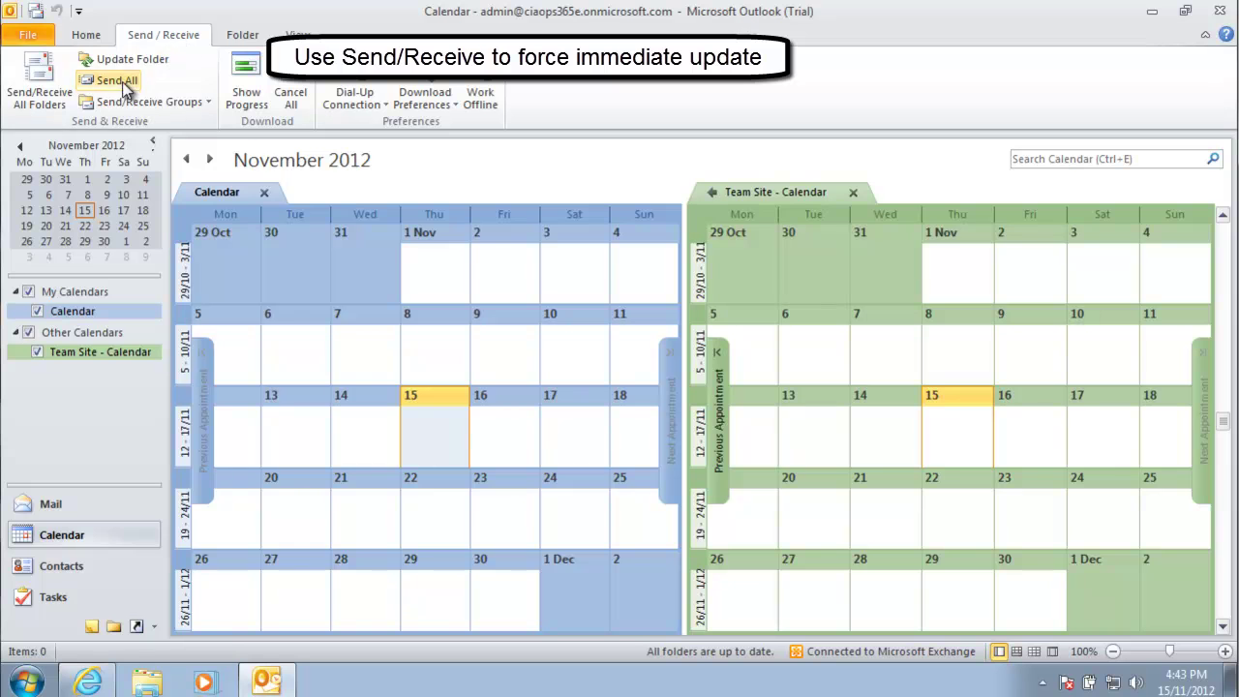
click(41, 85)
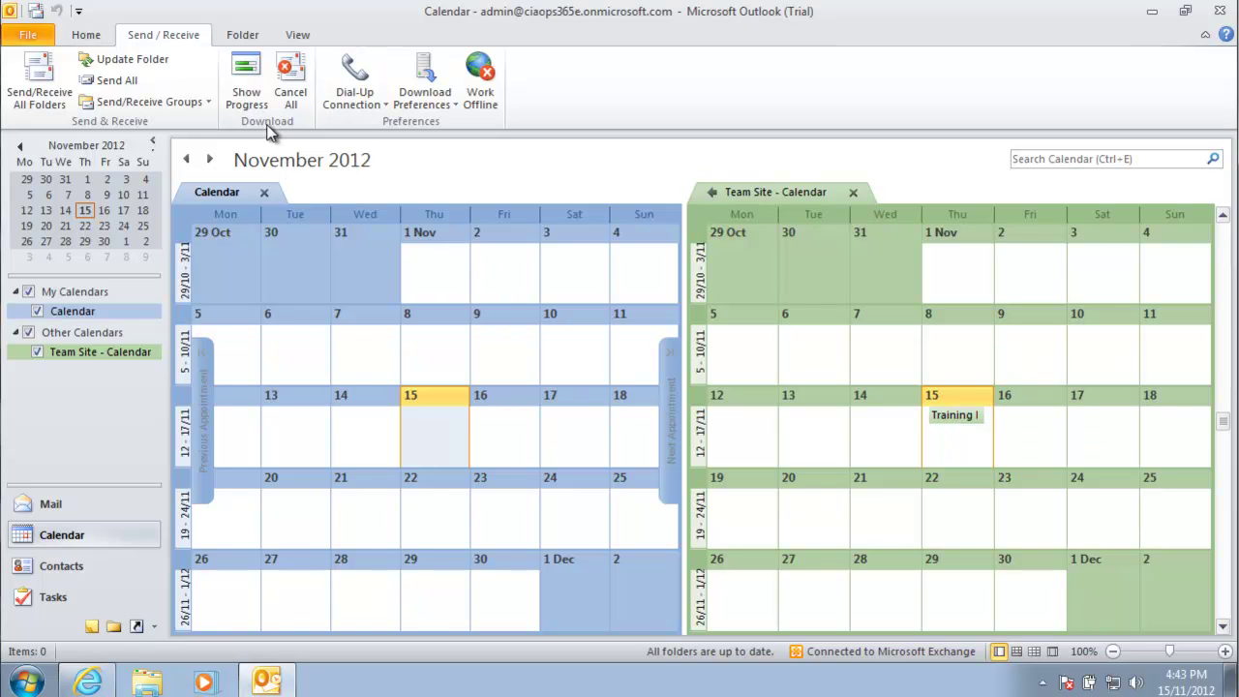
click(87, 35)
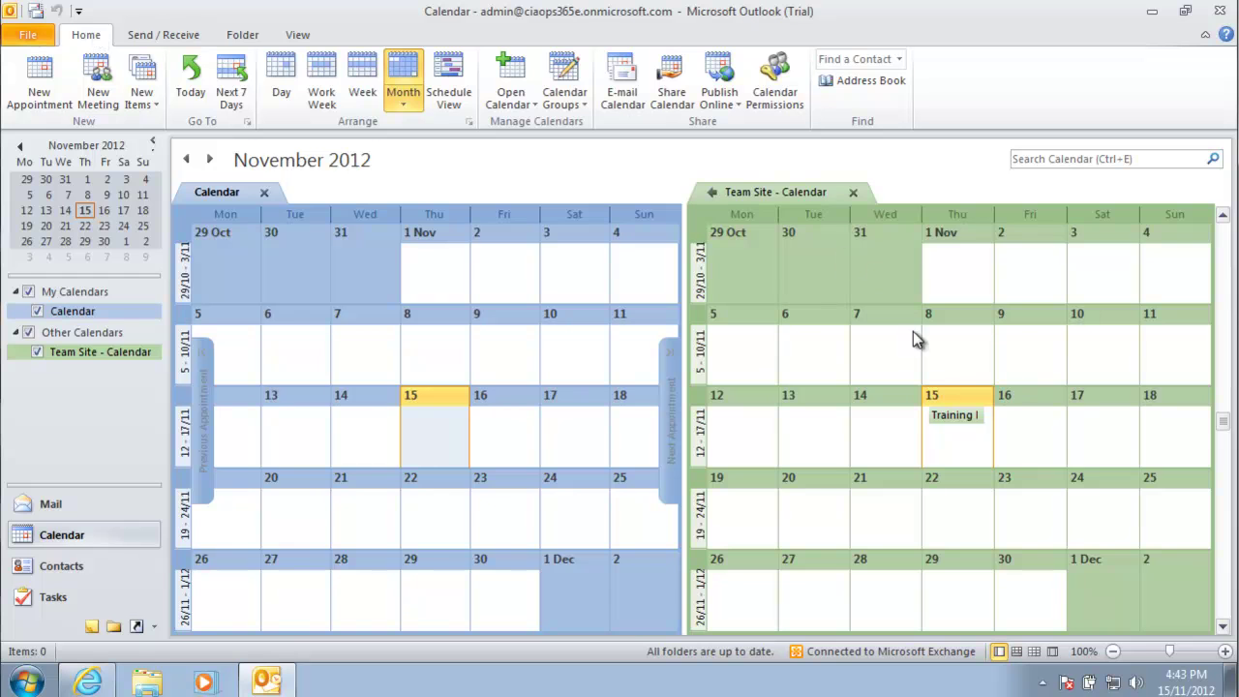
- Add the text "Comments Outlook" to the body of the Training Day appointment in the Team Site calendar and save it
click(964, 421)
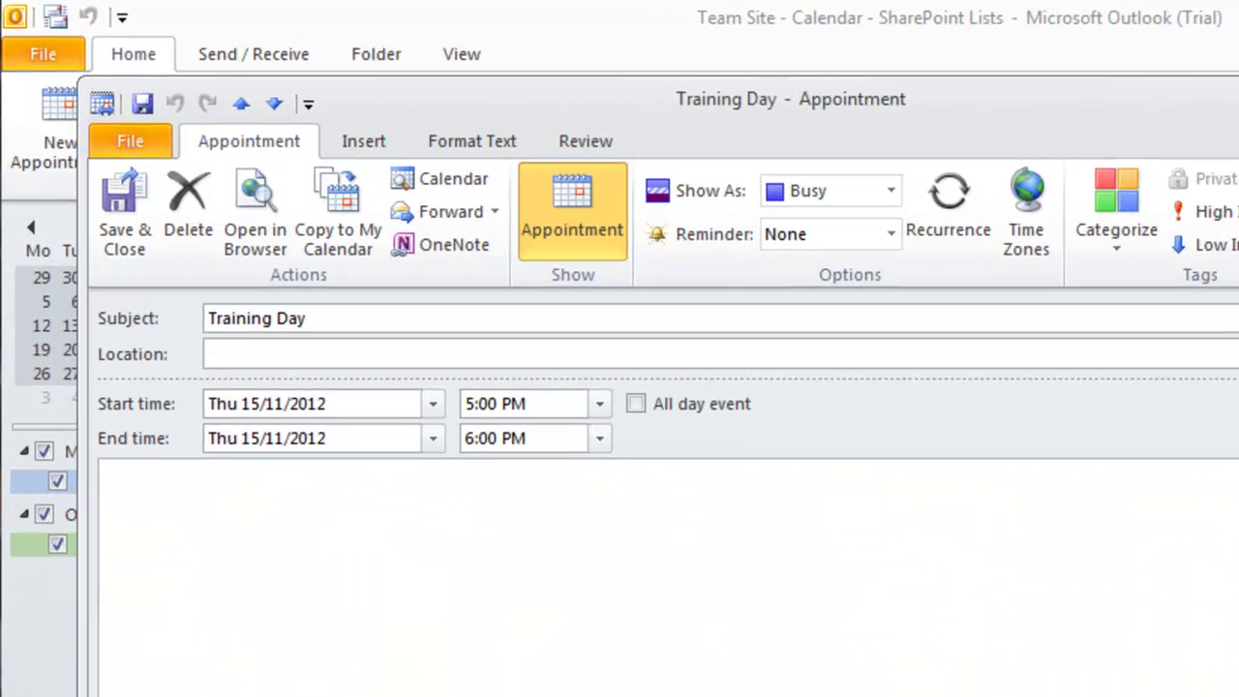
click(409, 550)
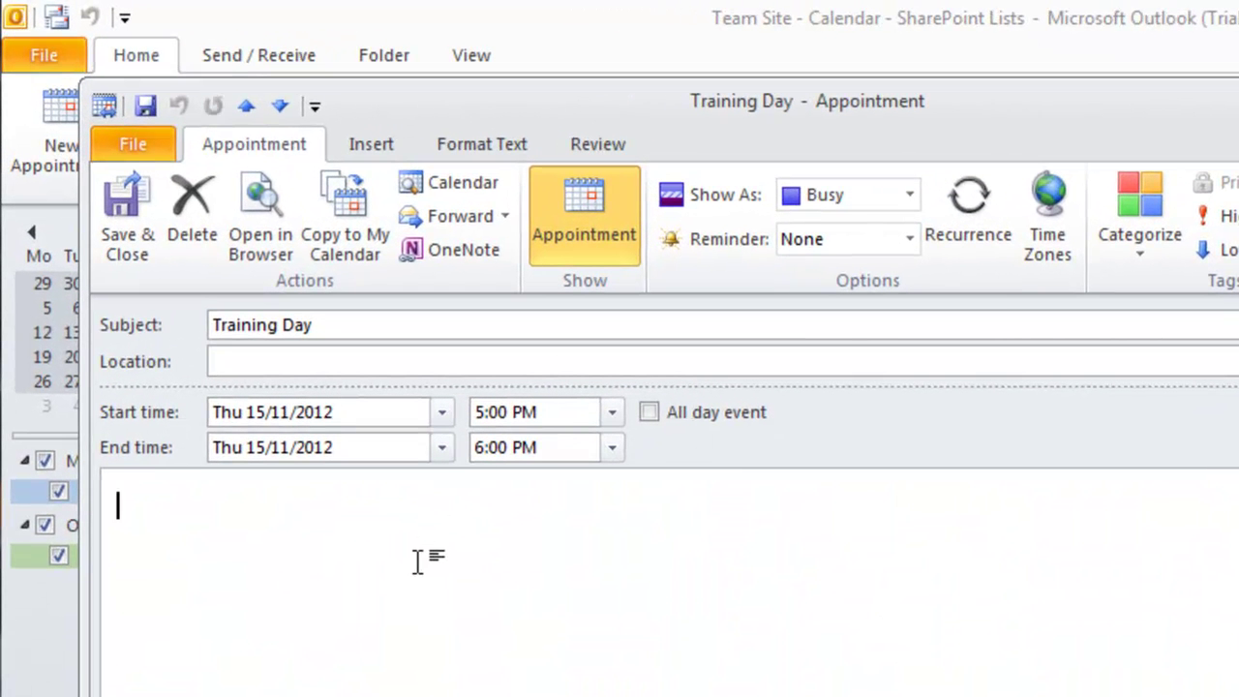
text(From)
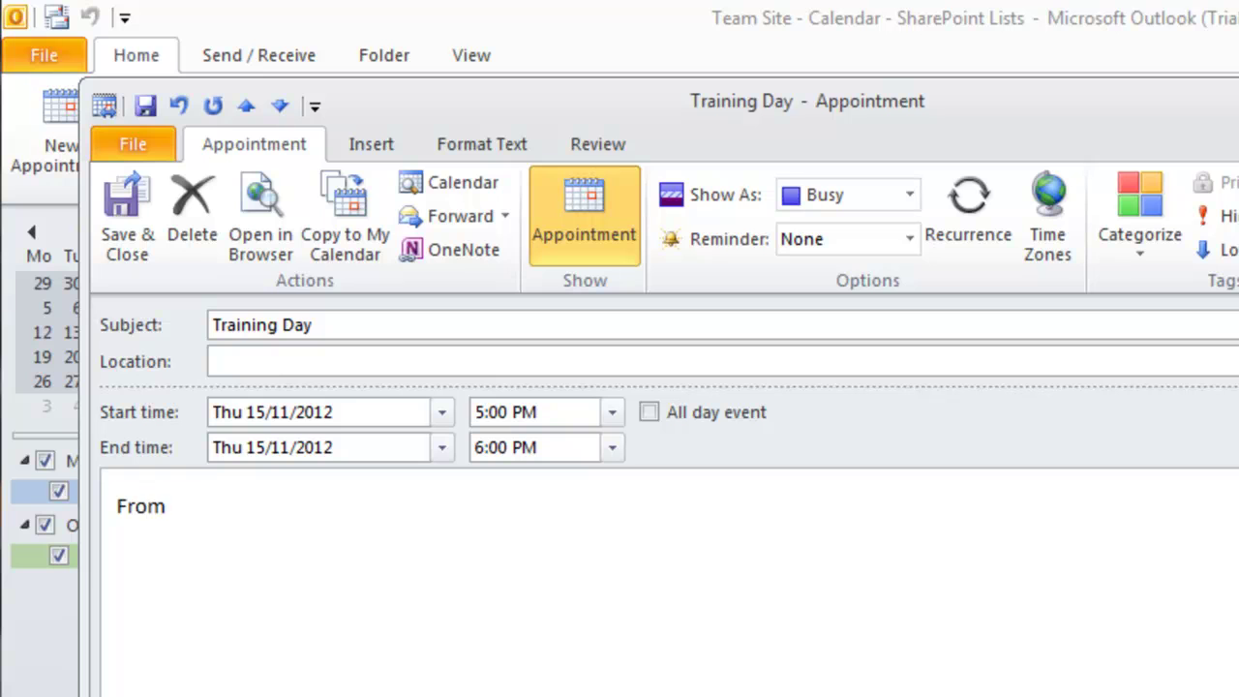
key(BackSpace)
key(BackSpace)
text(Comments Outlook)
click(127, 199)
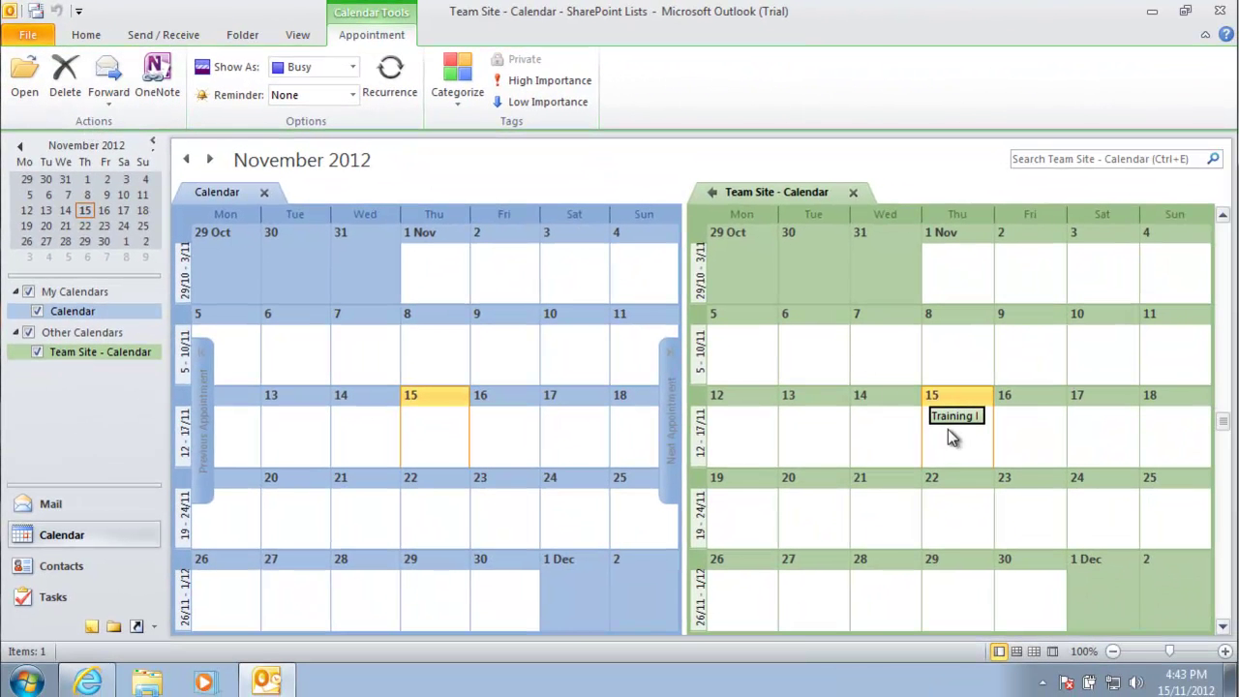
- Reopen the Training Day appointment to check its comments, save and close it, and send/receive all folders
double_click(957, 418)
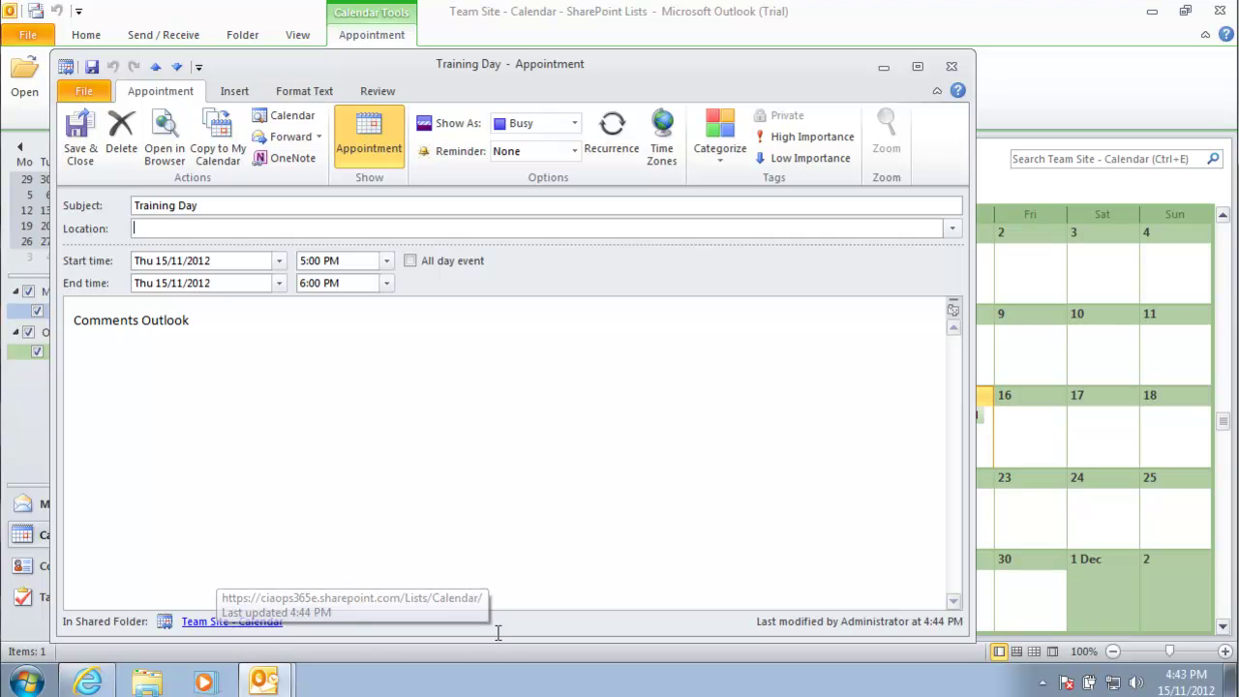
click(81, 140)
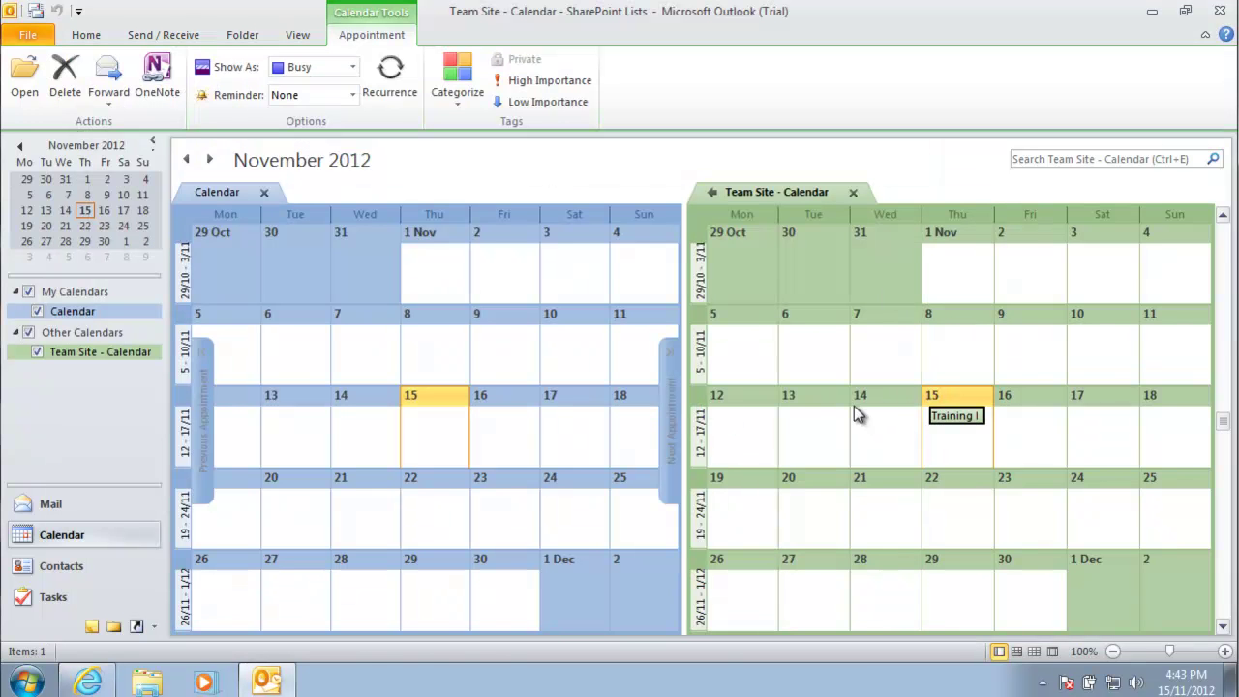
click(167, 36)
click(38, 82)
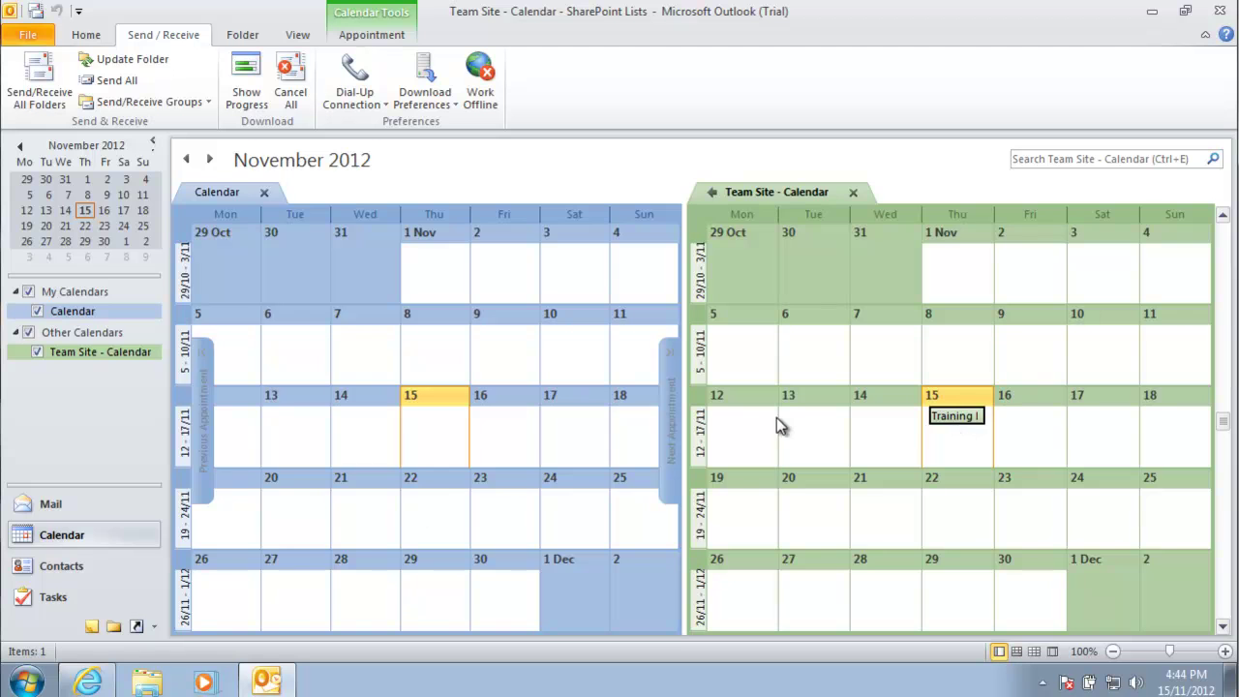
- Switch to Internet Explorer and check the description in the Training Day event's details on the SharePoint calendar
click(87, 682)
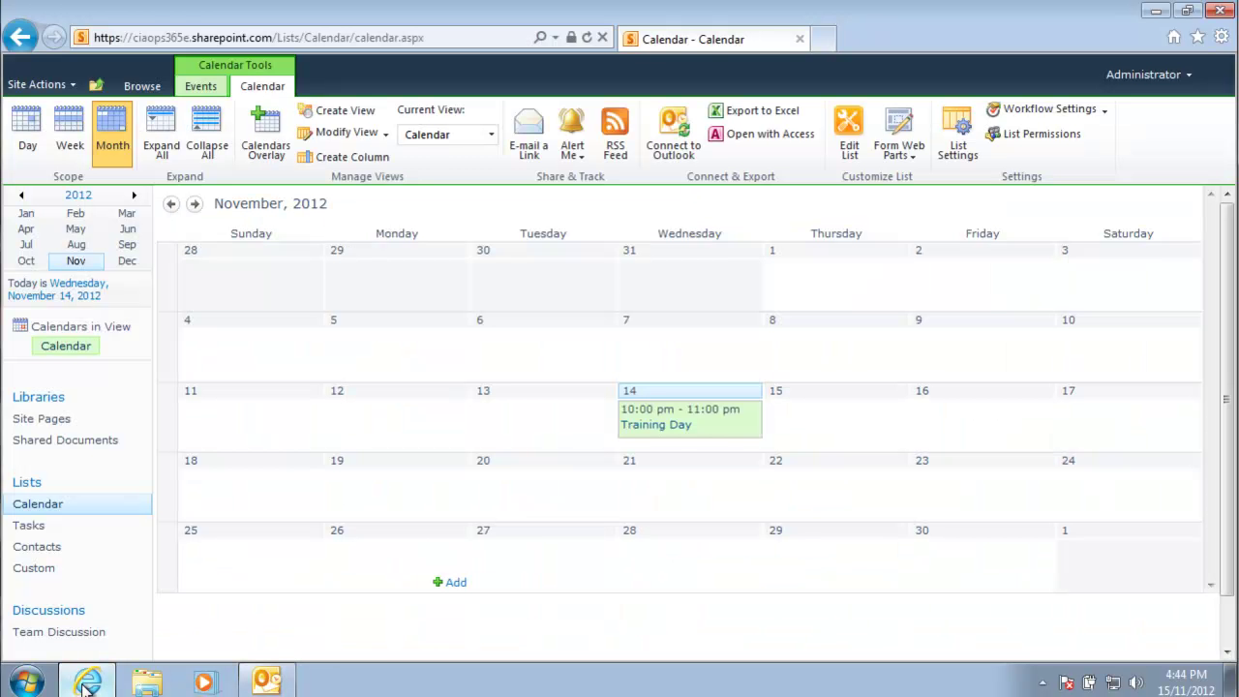
click(670, 426)
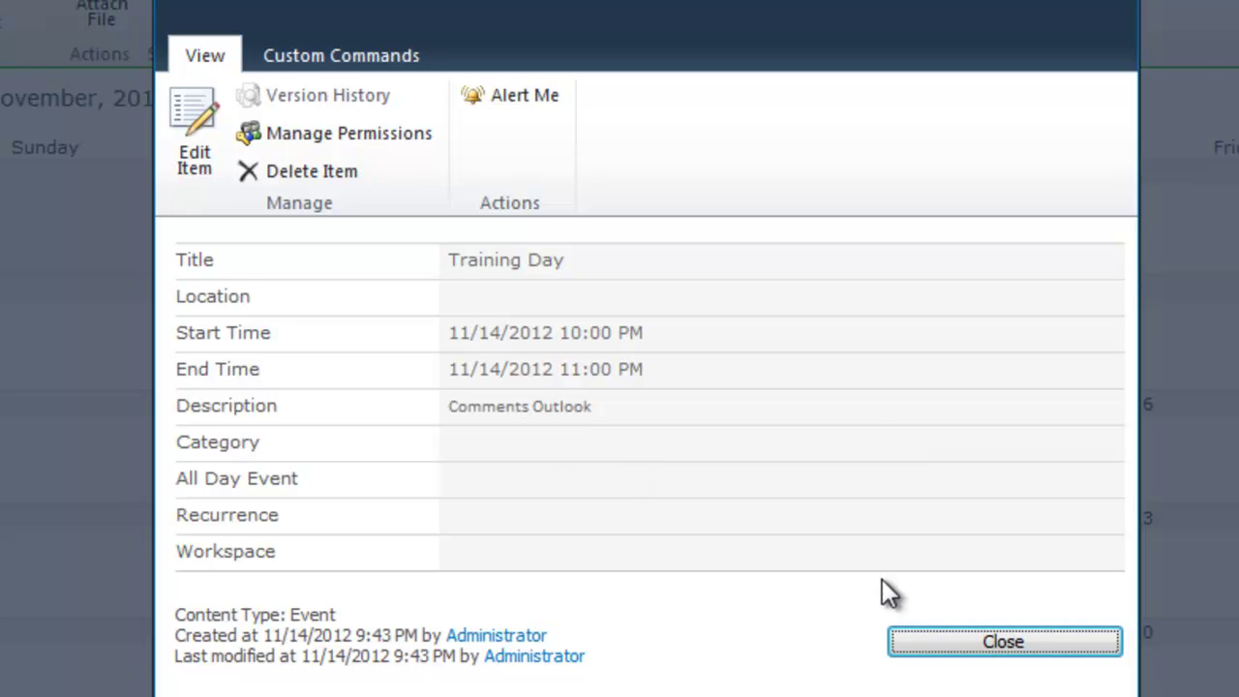
click(934, 642)
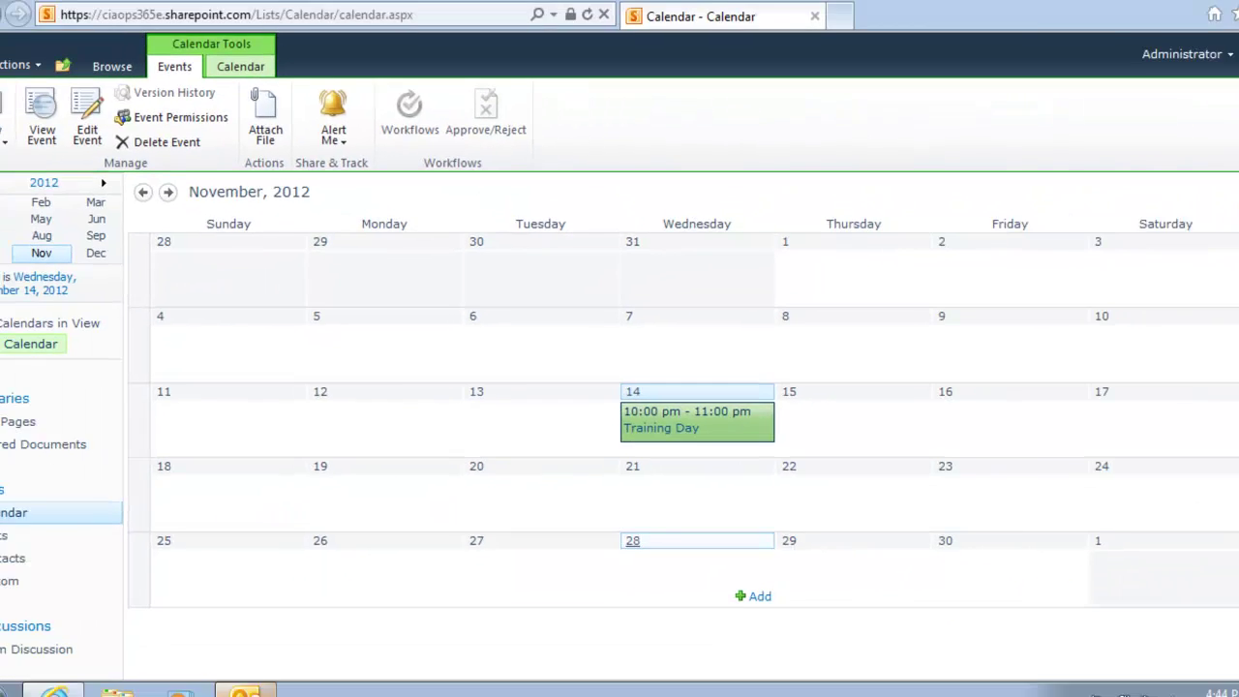
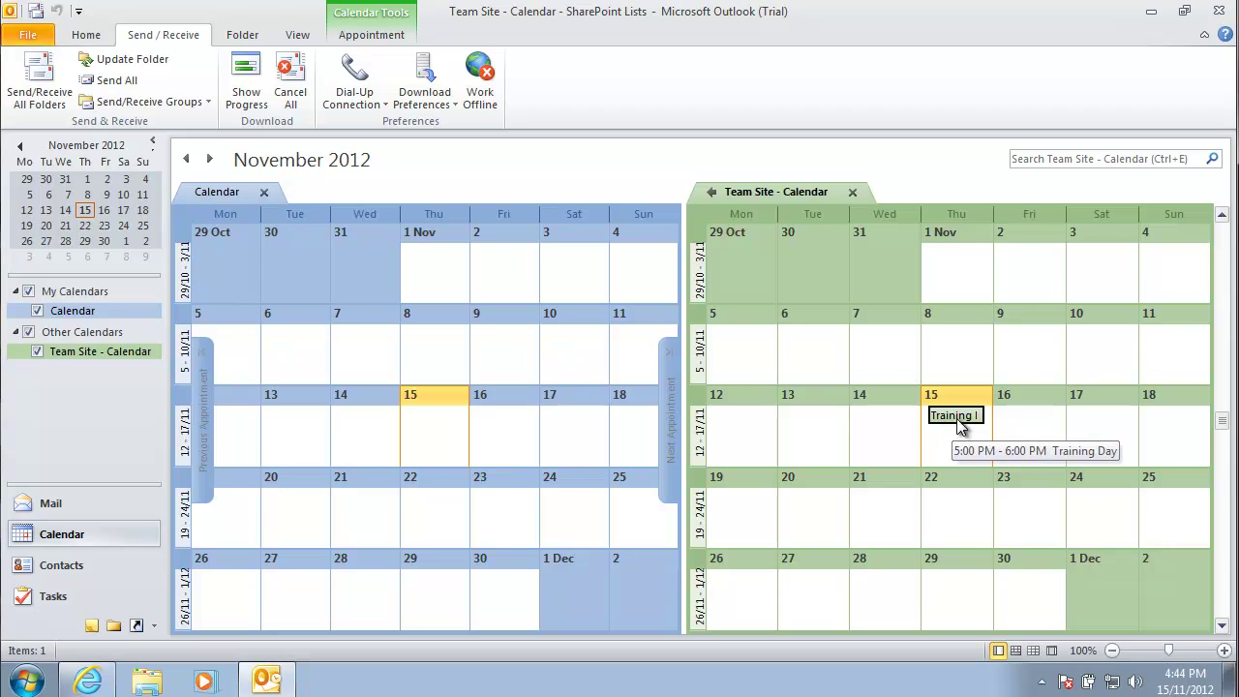
- In Outlook, copy the Team Site's Training Day appointment to the personal calendar and open the copy
double_click(955, 416)
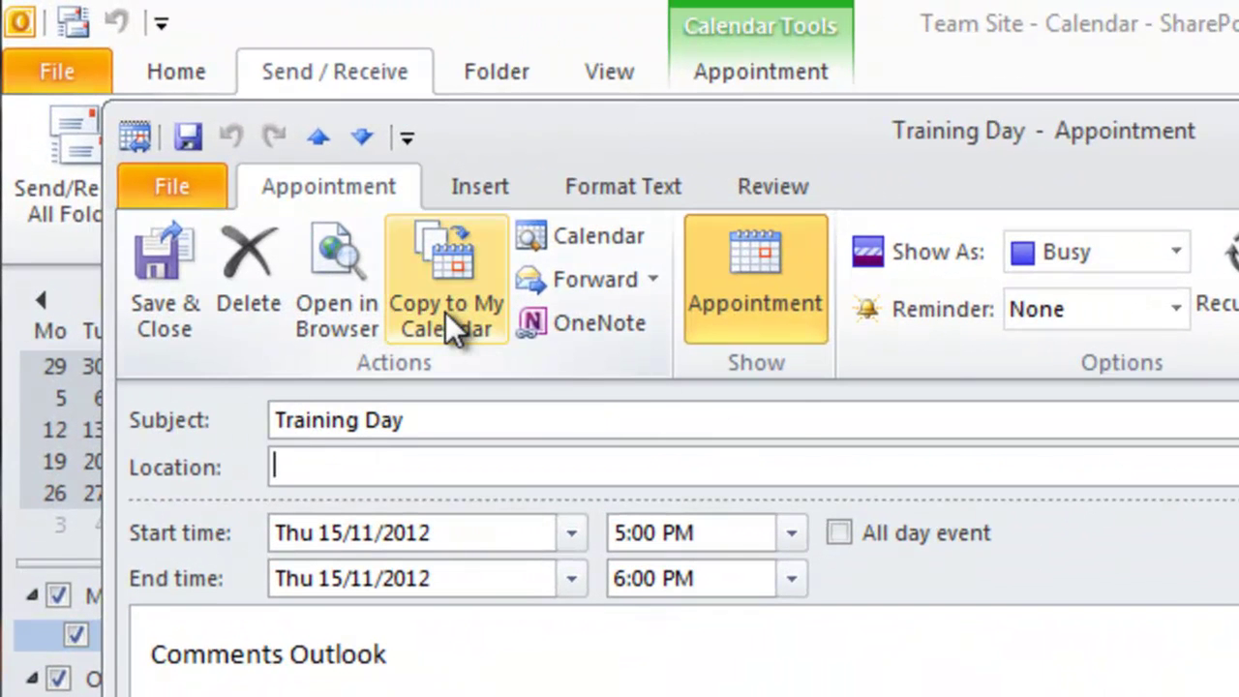
click(446, 314)
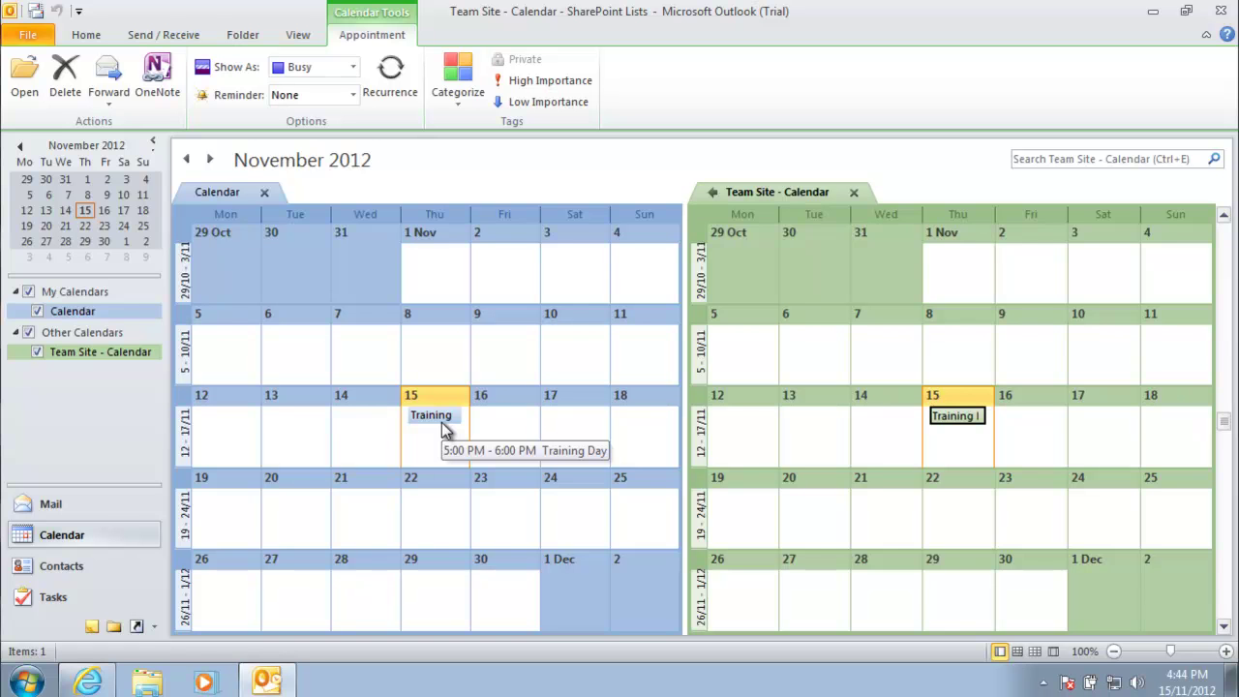
double_click(443, 429)
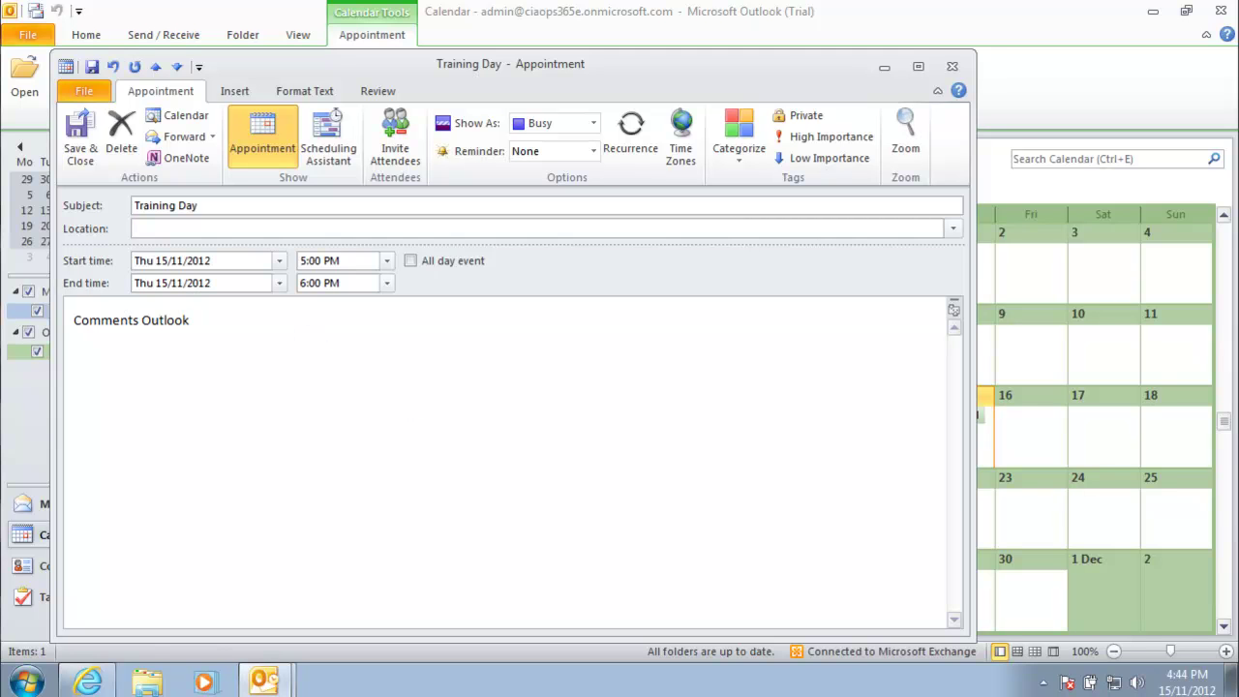
- Add the line "Comments in personal calendar" to the body of the personal calendar's Training Day appointment, save it, and send/receive all folders
text(mments in personal calendar)
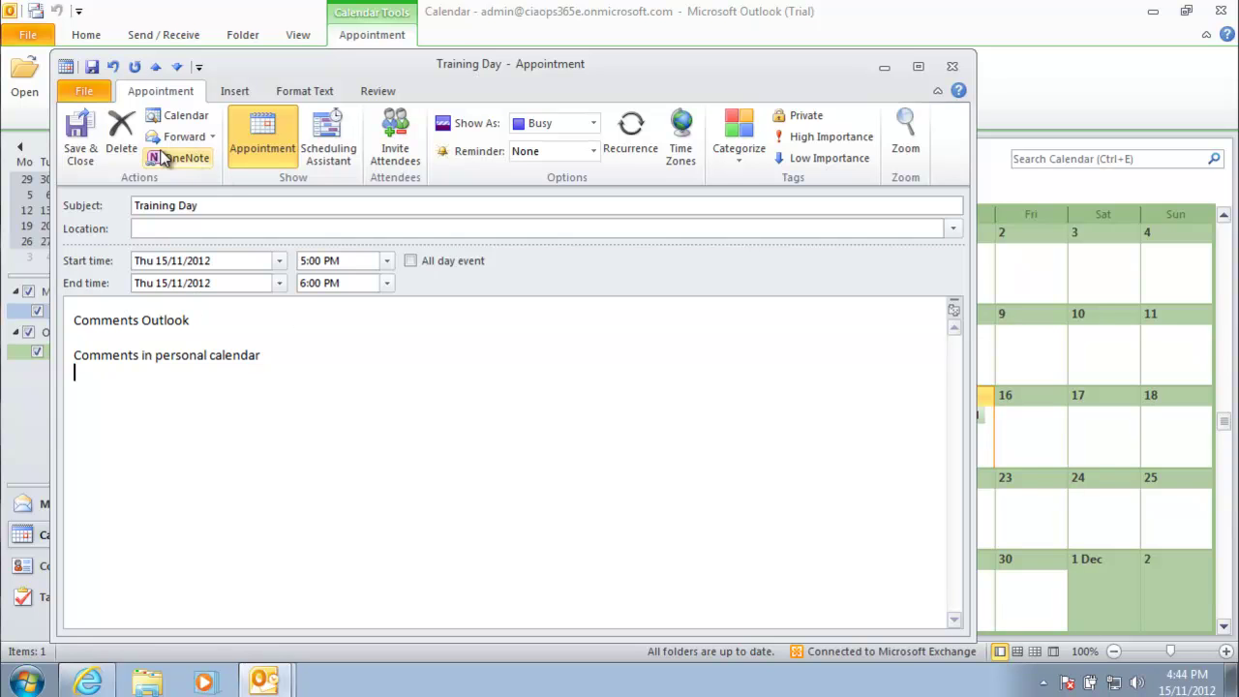
click(81, 145)
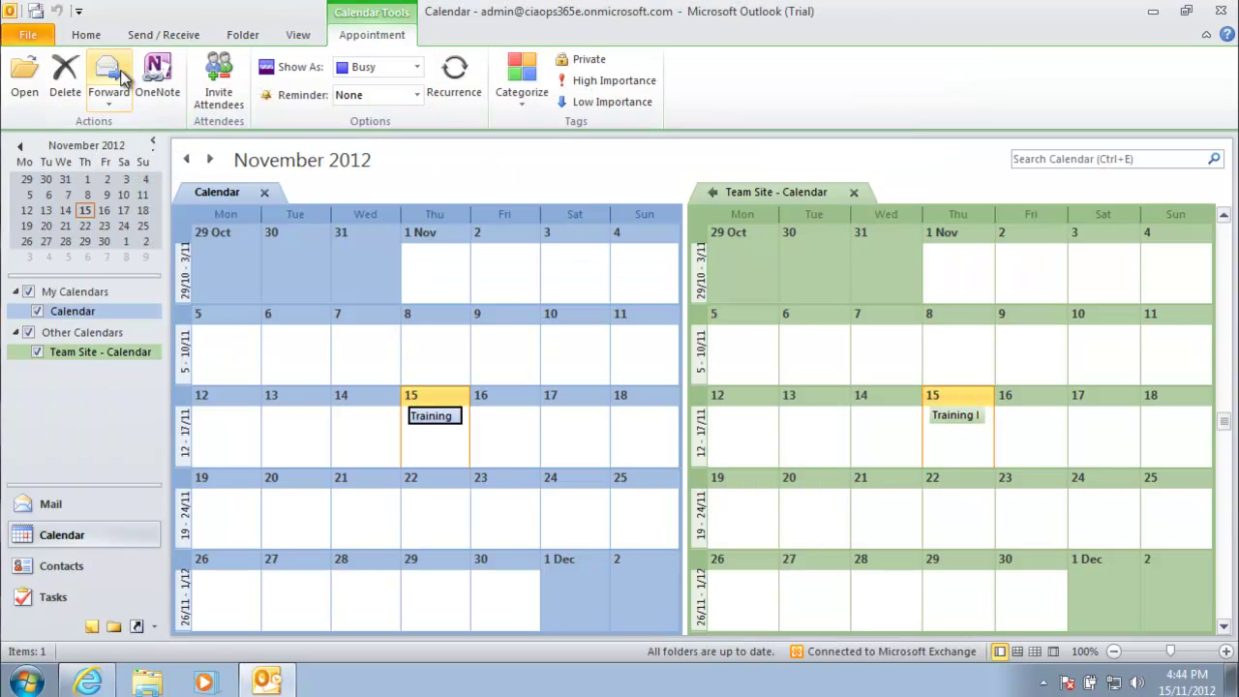
click(165, 35)
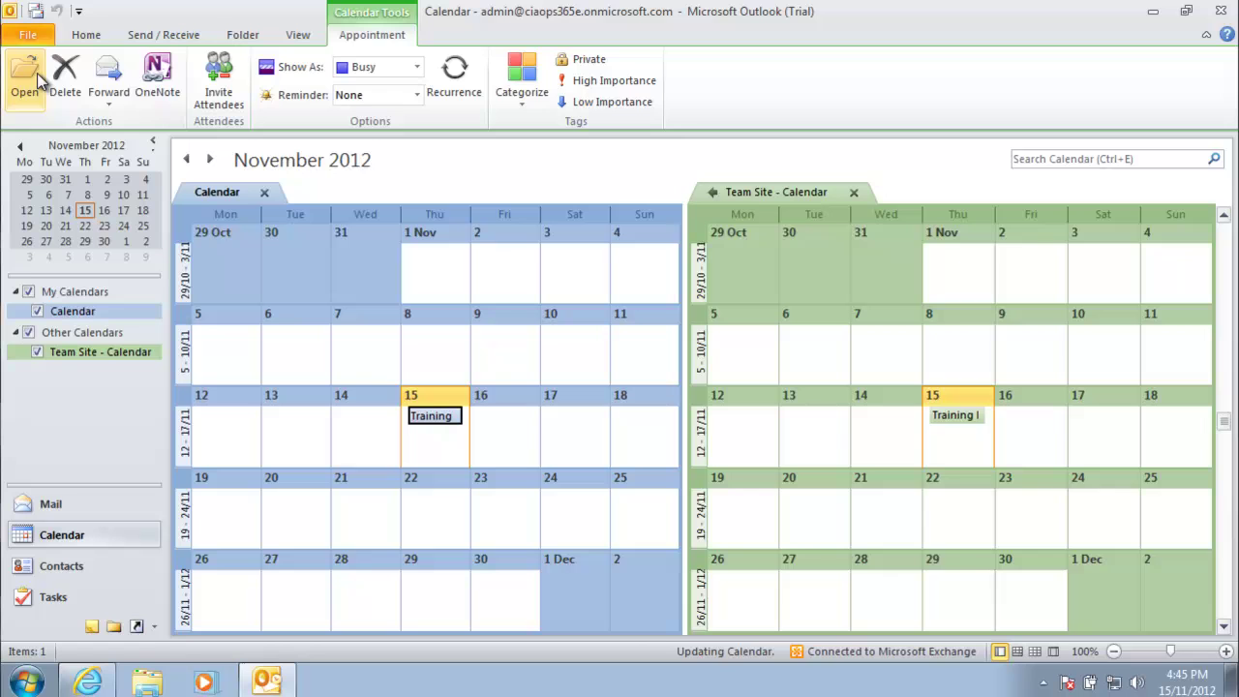
click(164, 35)
click(29, 87)
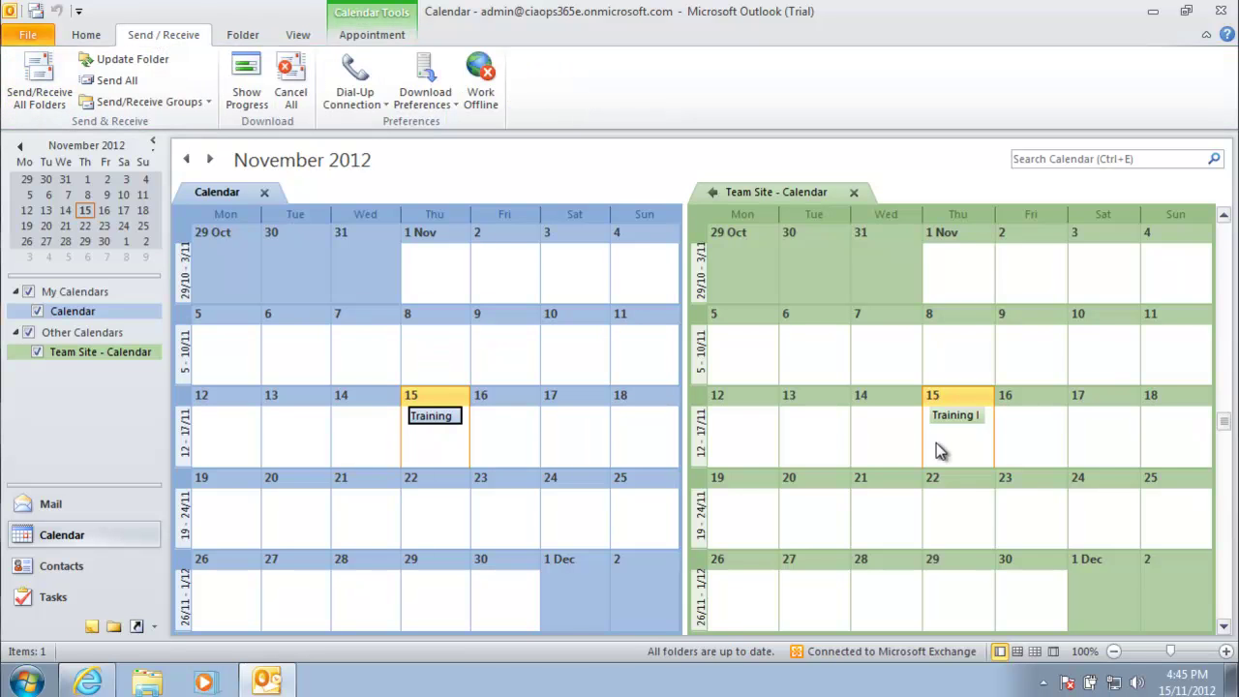
- Check the body of the Team Site calendar's Training Day appointment, look at the SharePoint calendar in Internet Explorer, and return to Outlook
click(957, 416)
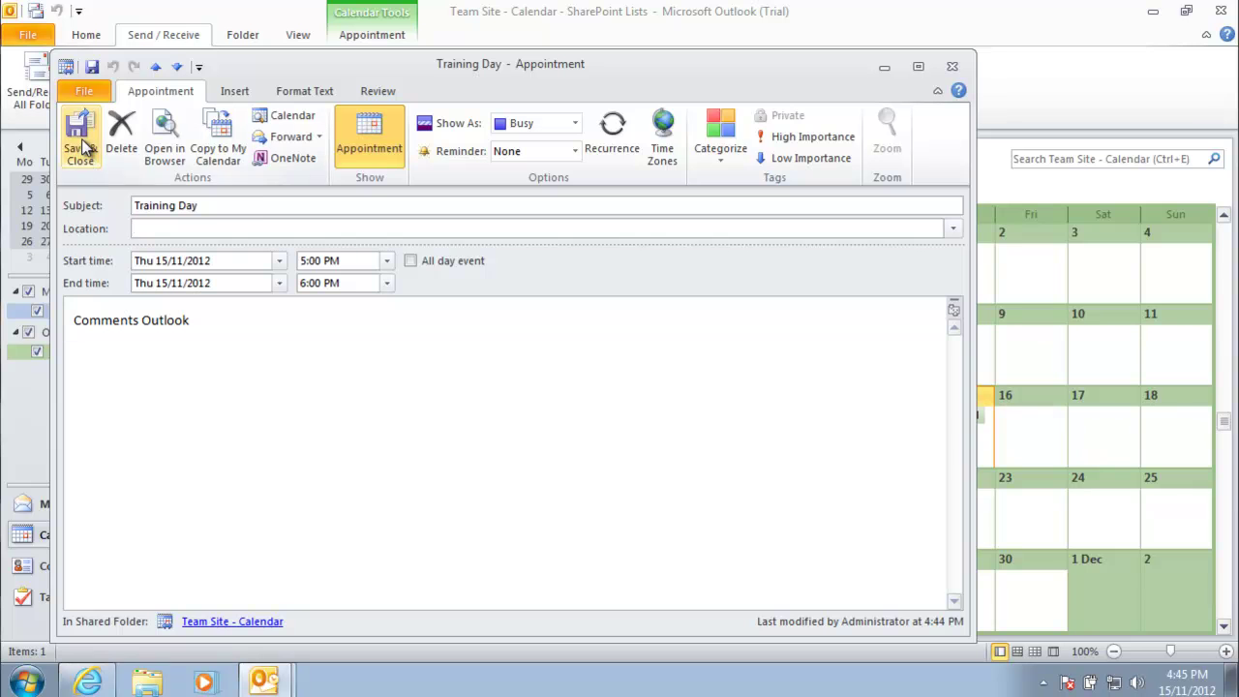
click(952, 67)
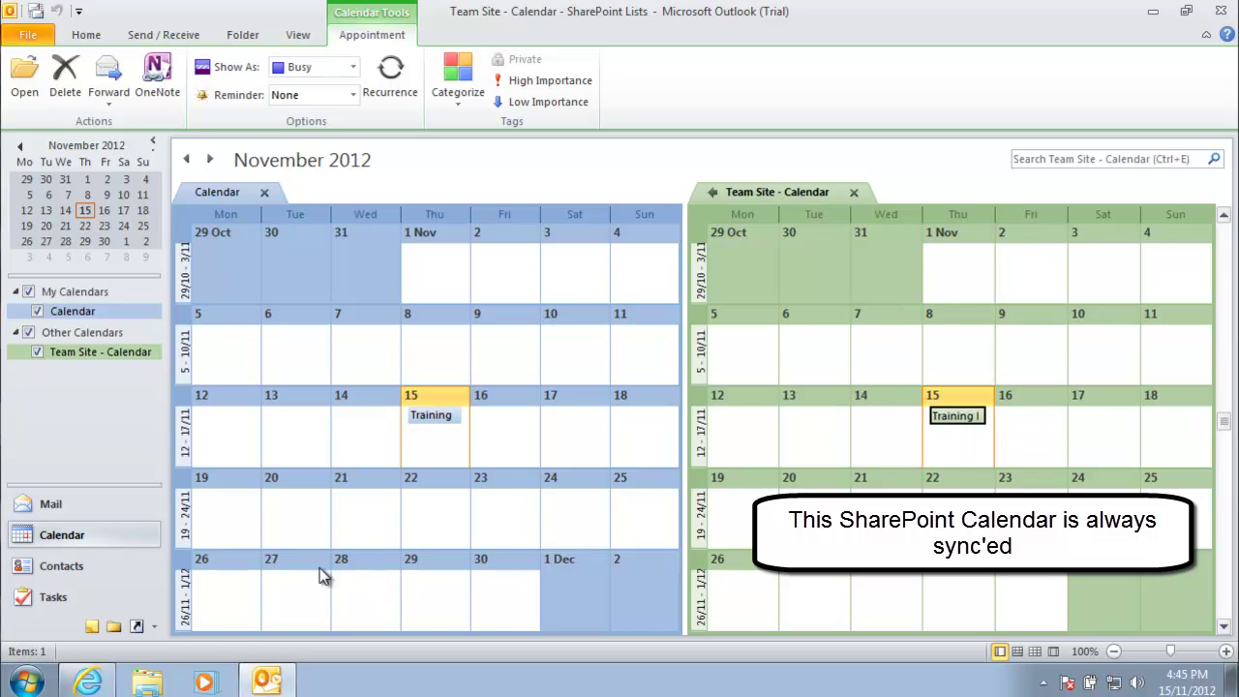
click(90, 683)
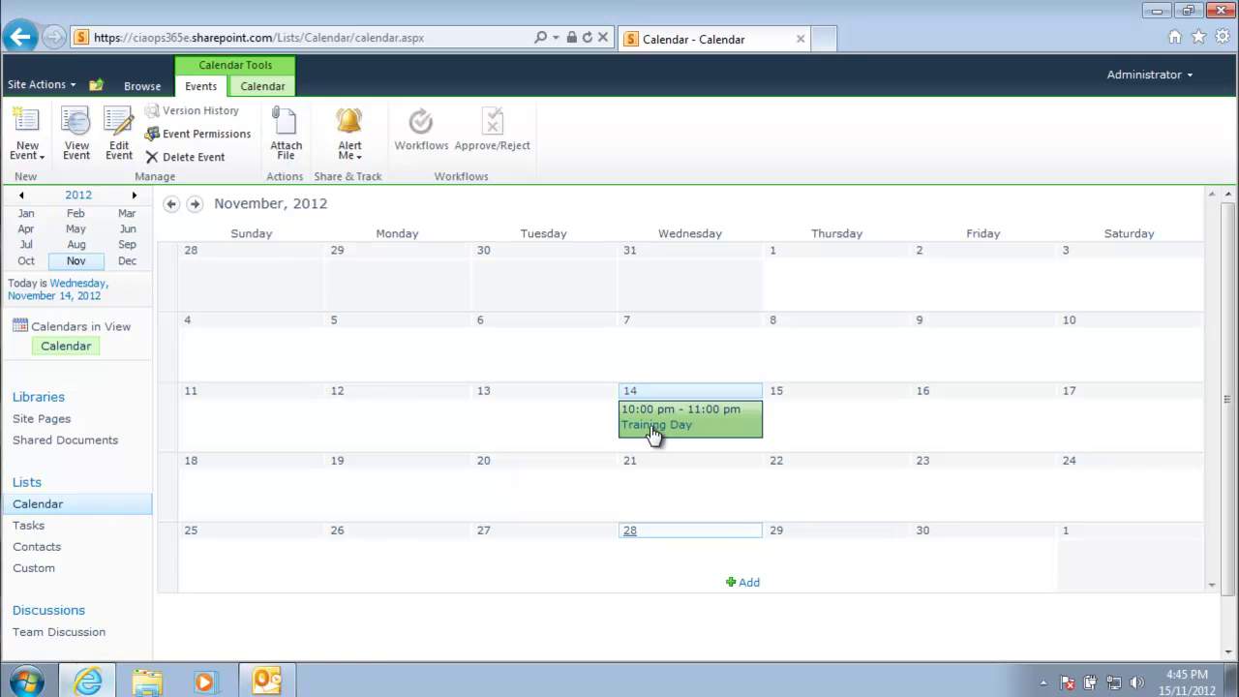
click(262, 680)
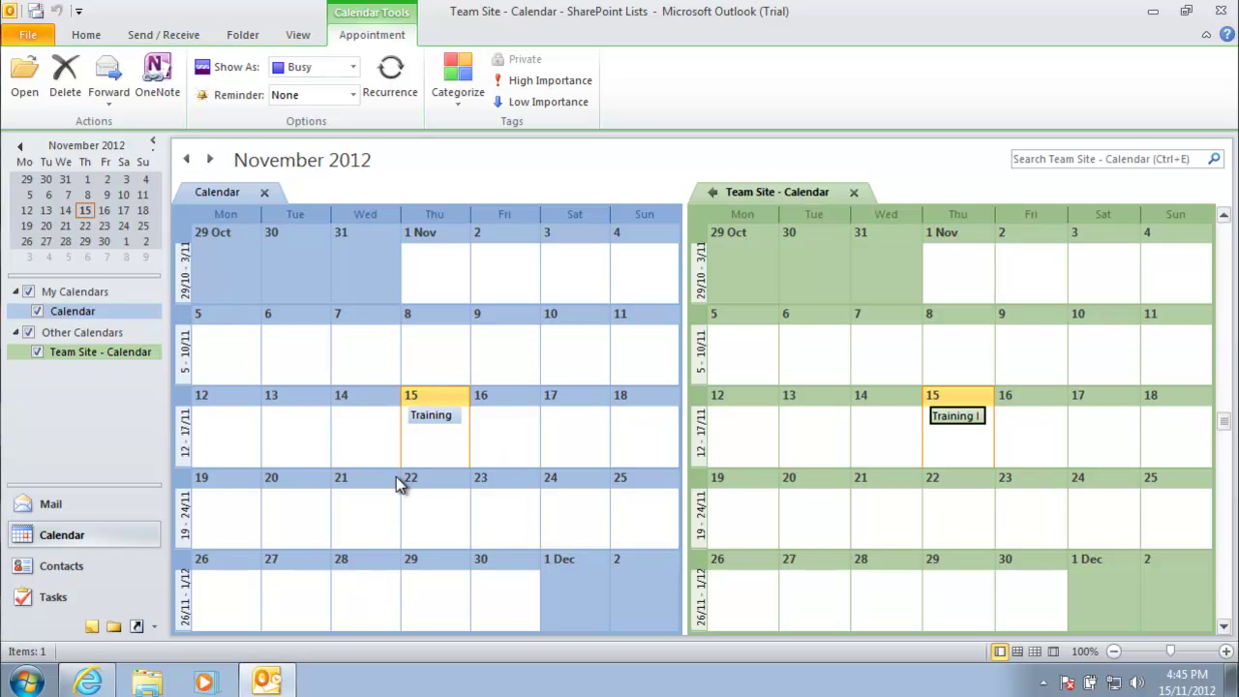
click(434, 415)
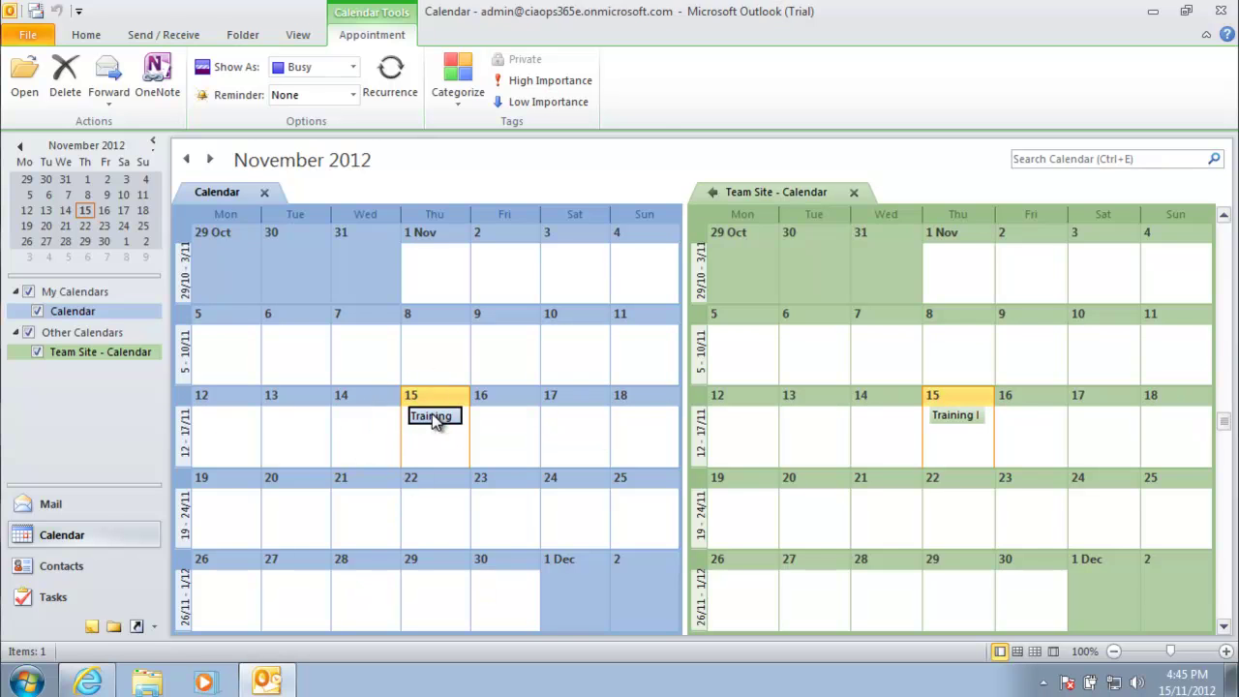
click(443, 498)
- Show the full folder list in a wider navigation pane, expand SharePoint Lists, and open Team Site - Calendar in Month view
click(75, 504)
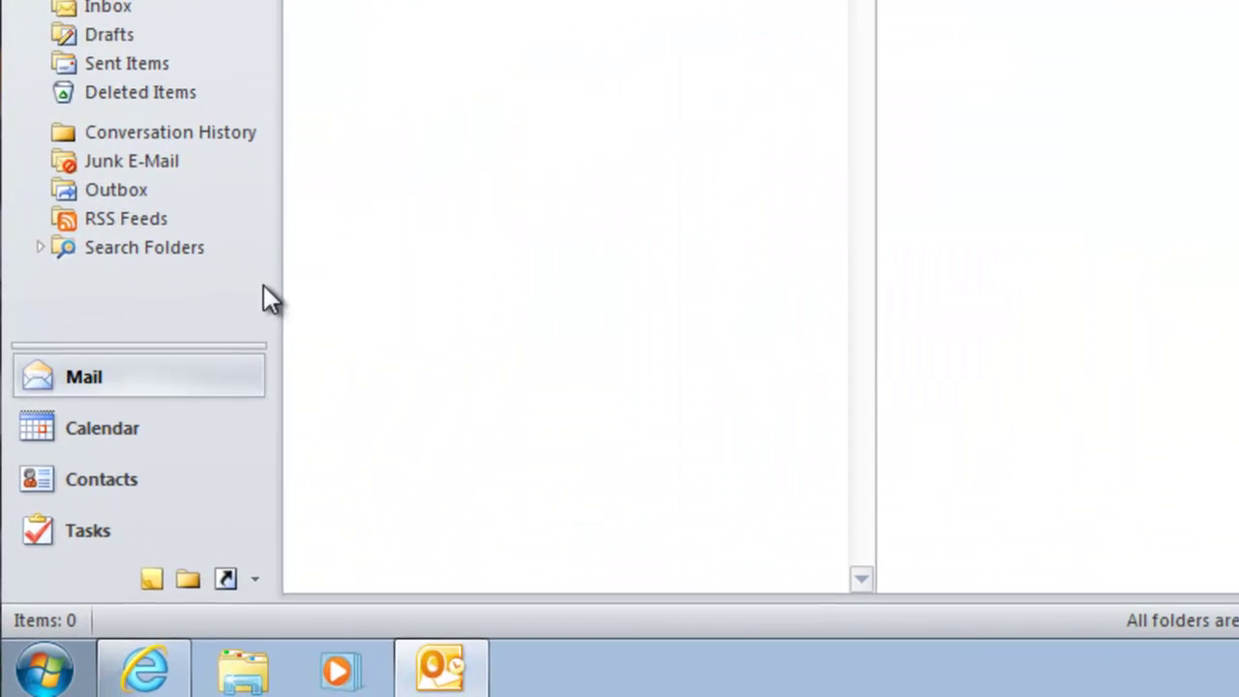
click(191, 578)
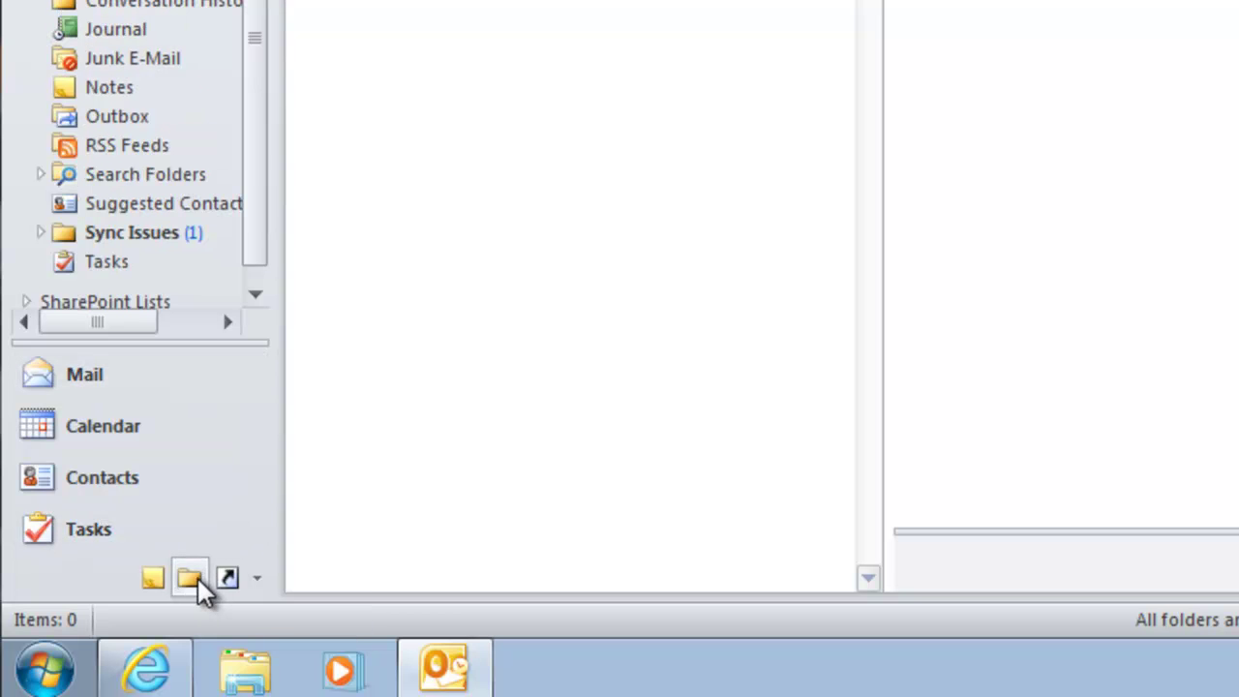
click(256, 293)
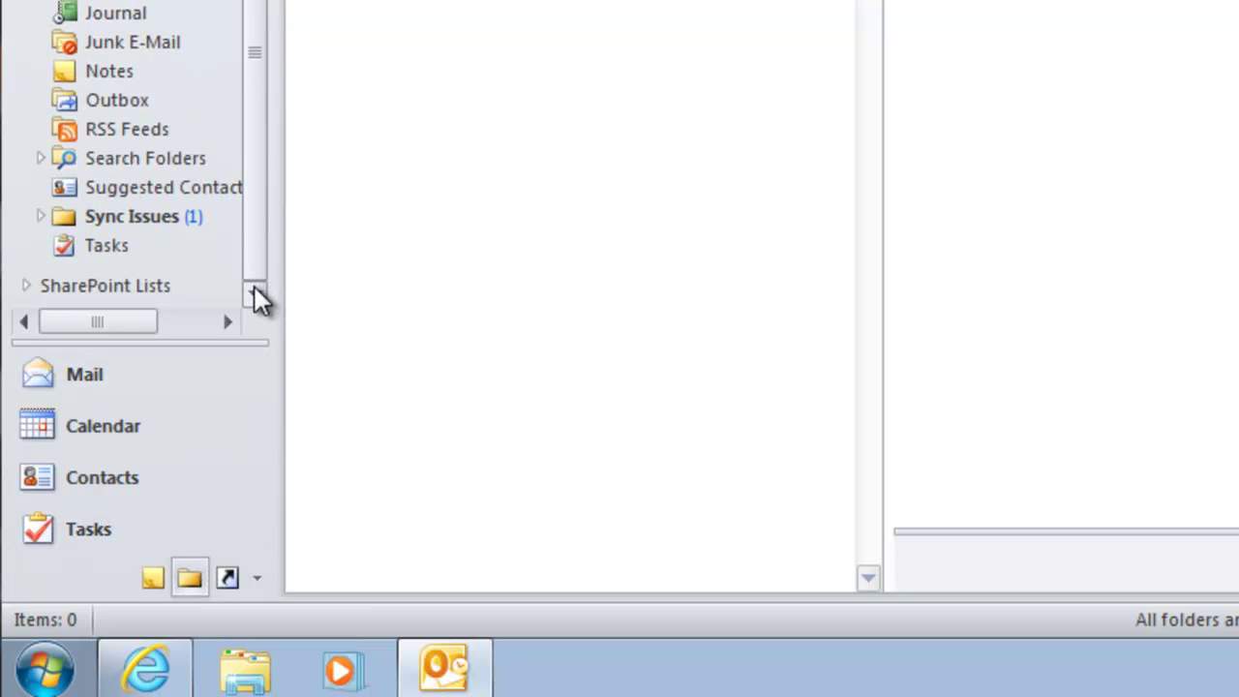
click(26, 288)
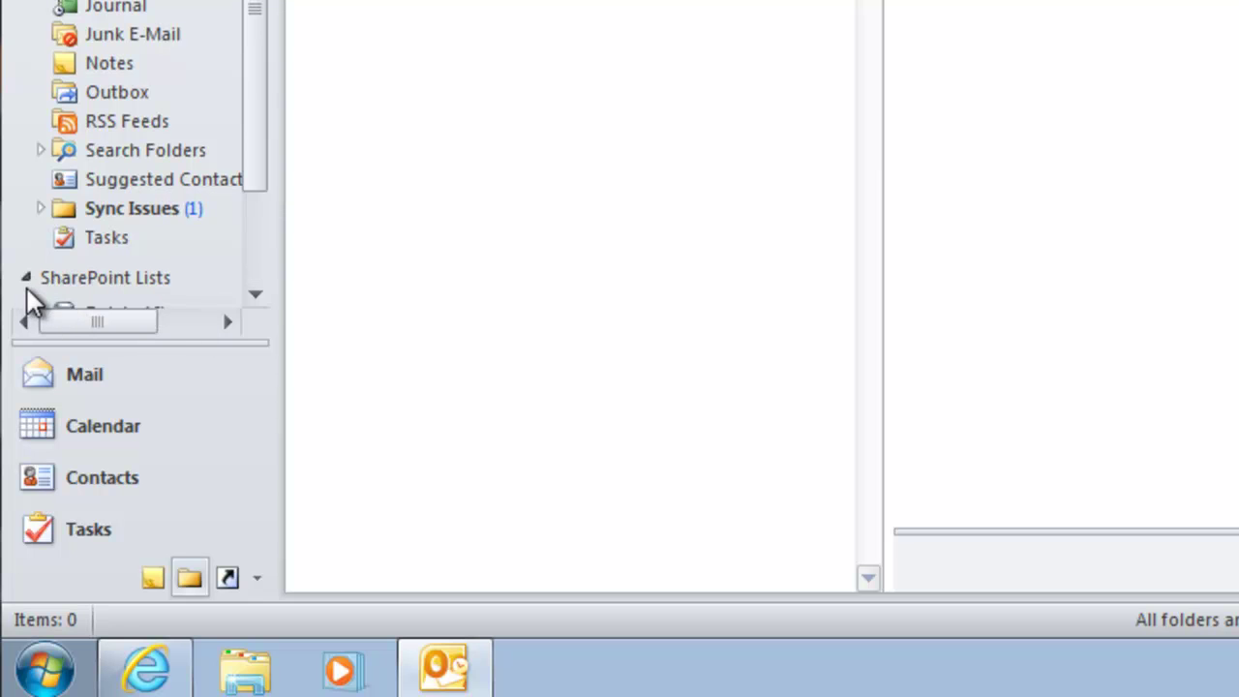
click(256, 295)
click(255, 295)
click(255, 295)
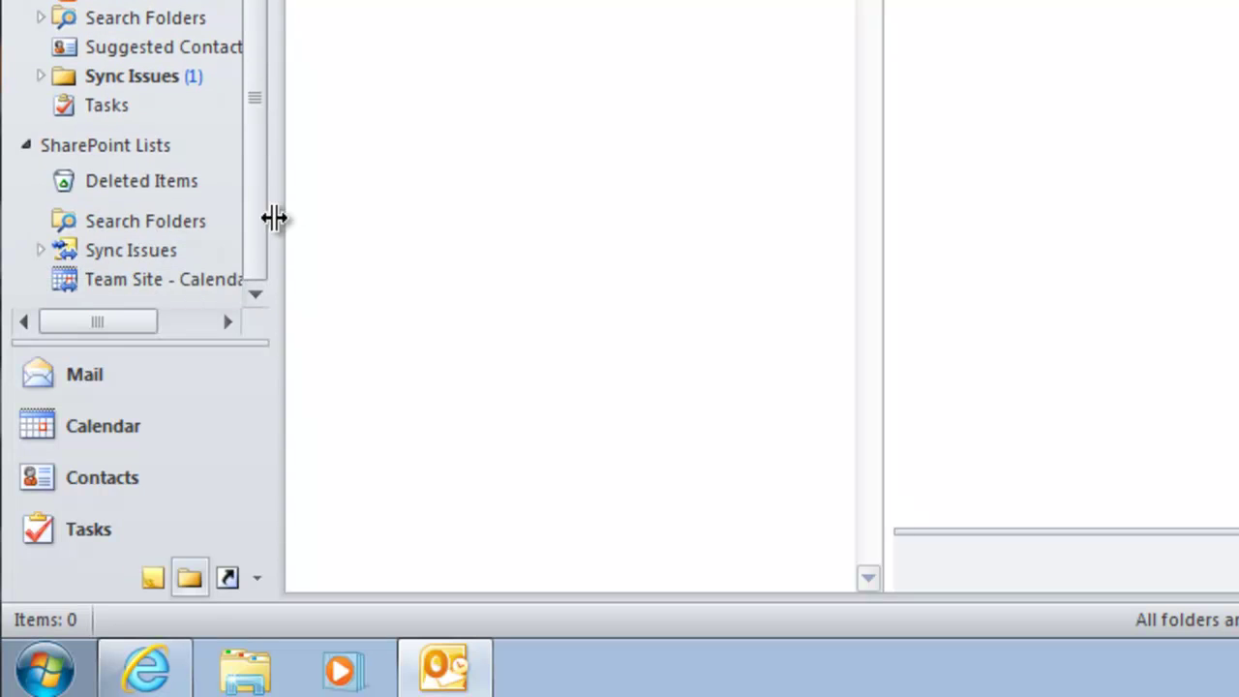
drag(277, 218, 390, 221)
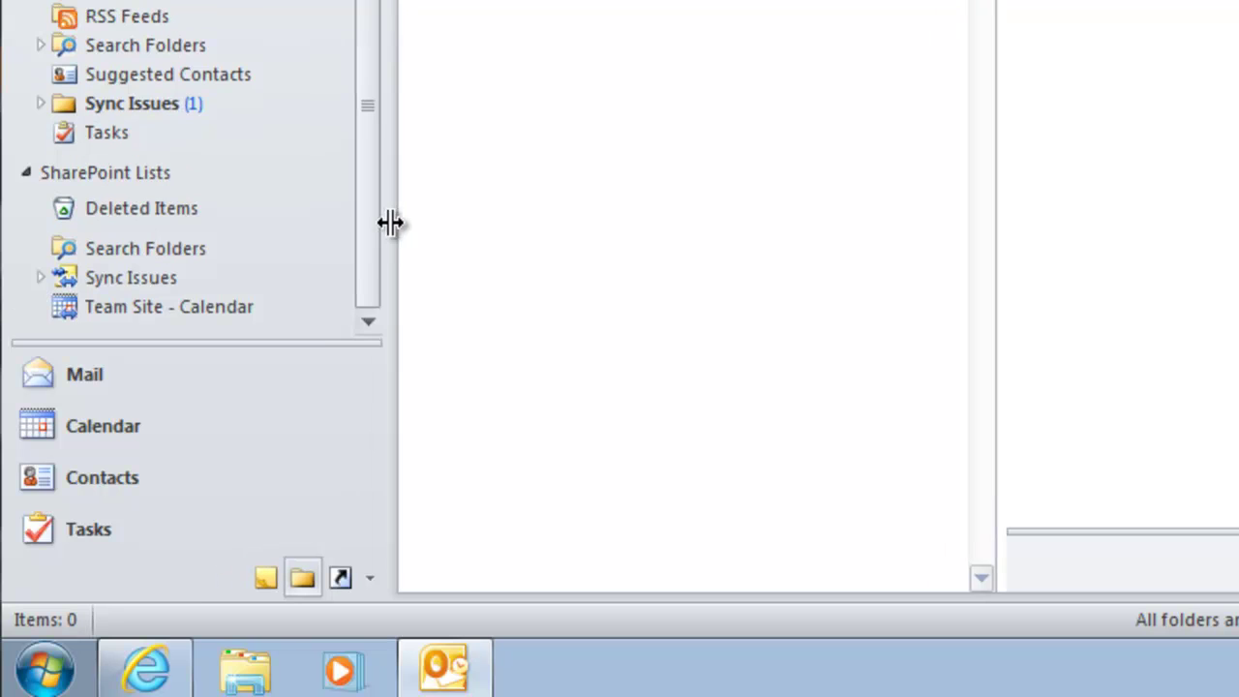
click(206, 308)
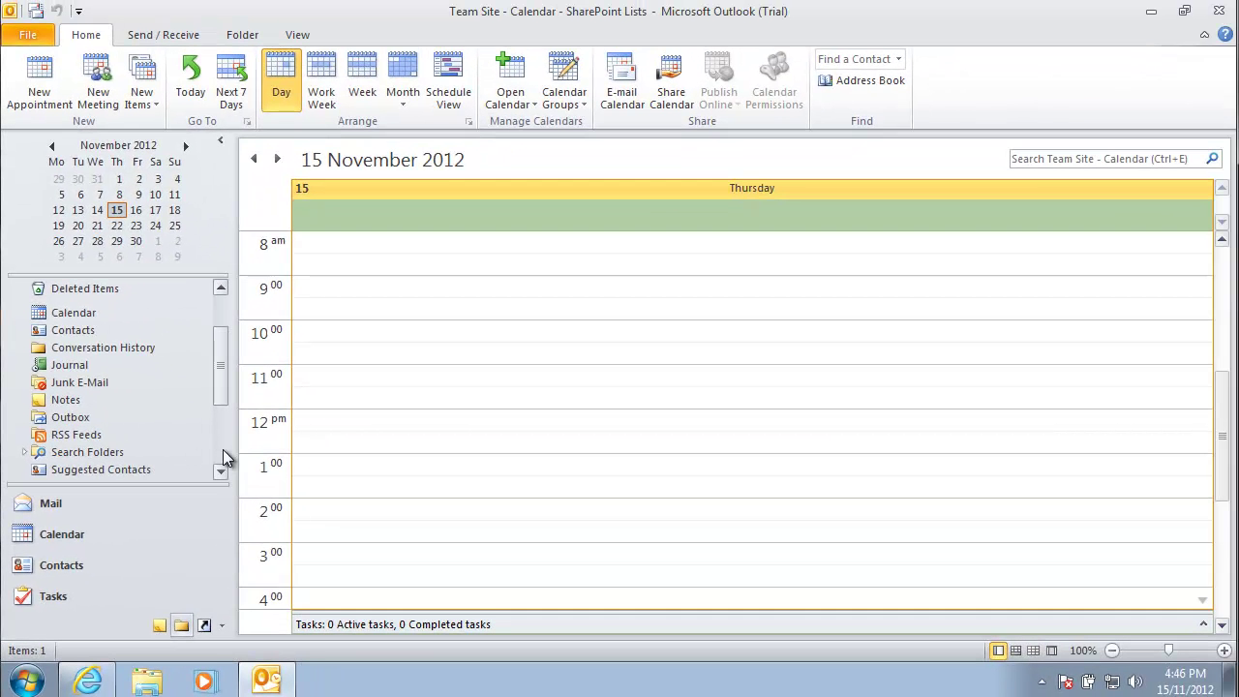
click(407, 81)
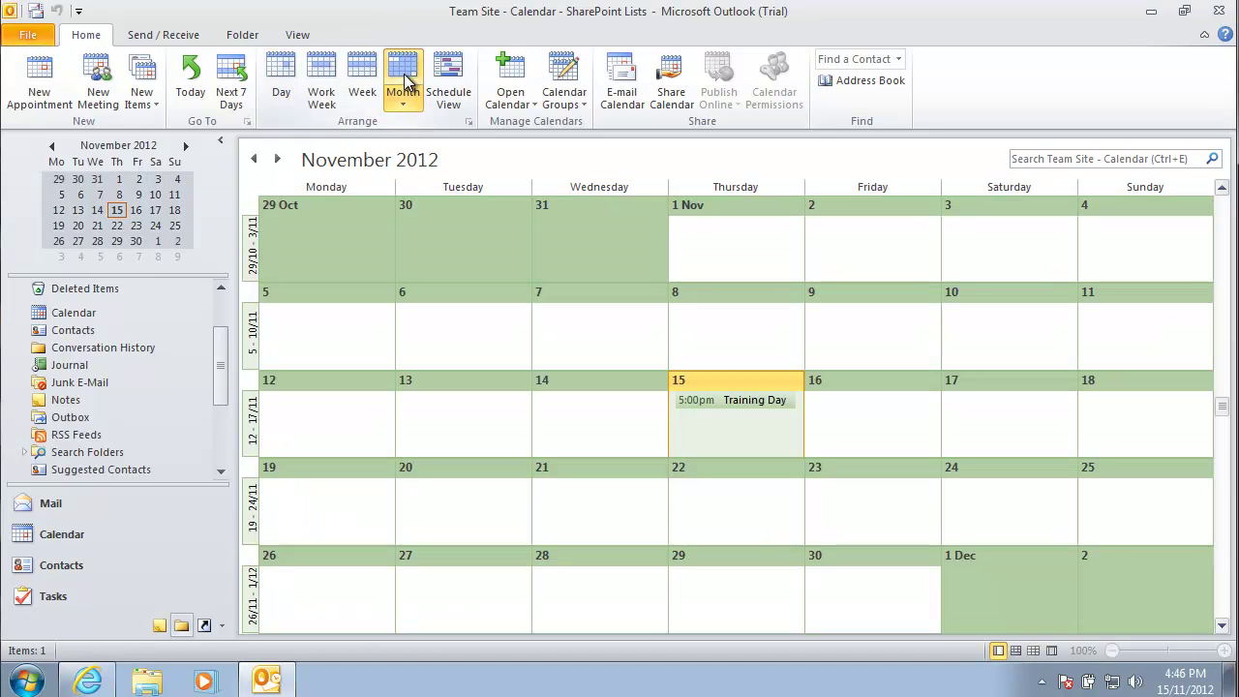
- Delete the Team Site - Calendar folder from SharePoint Lists and display the personal calendar
click(218, 452)
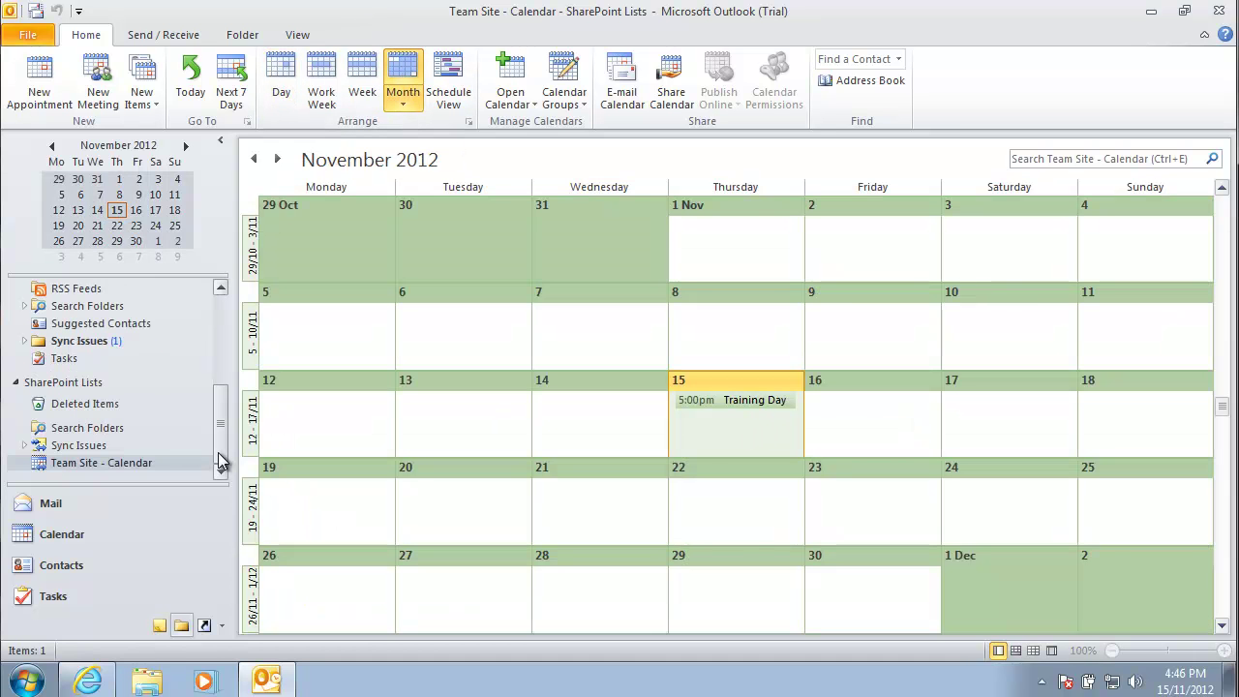
click(85, 467)
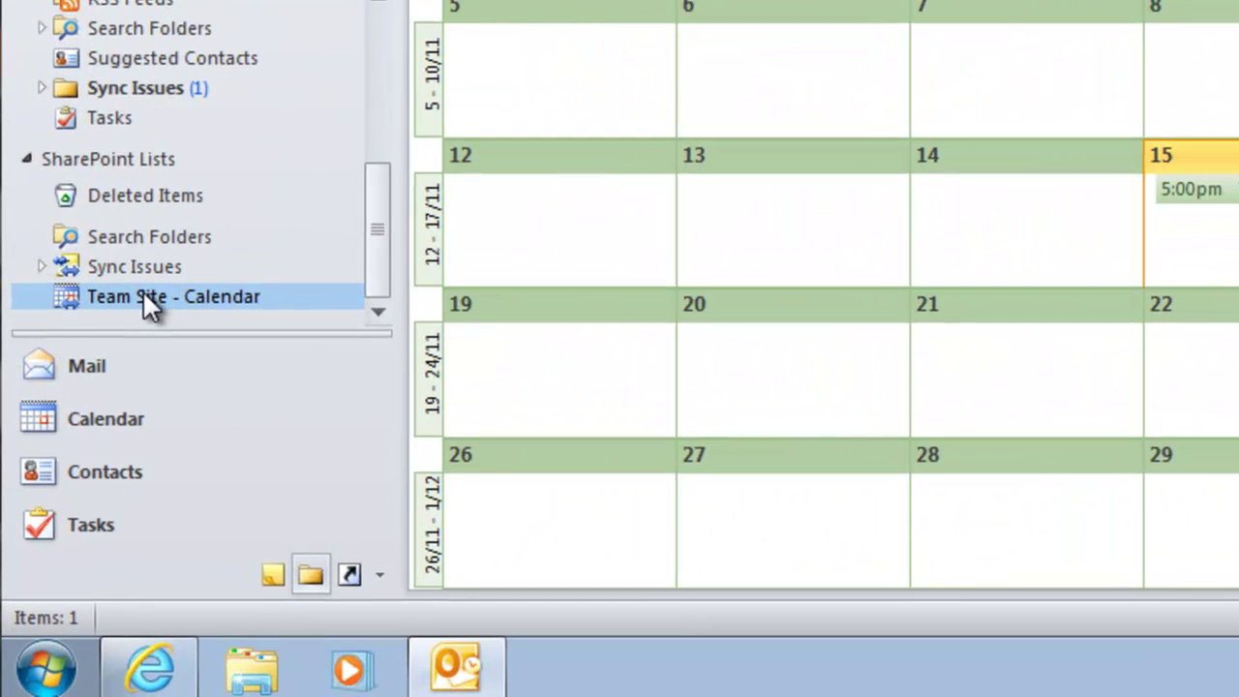
right_click(143, 289)
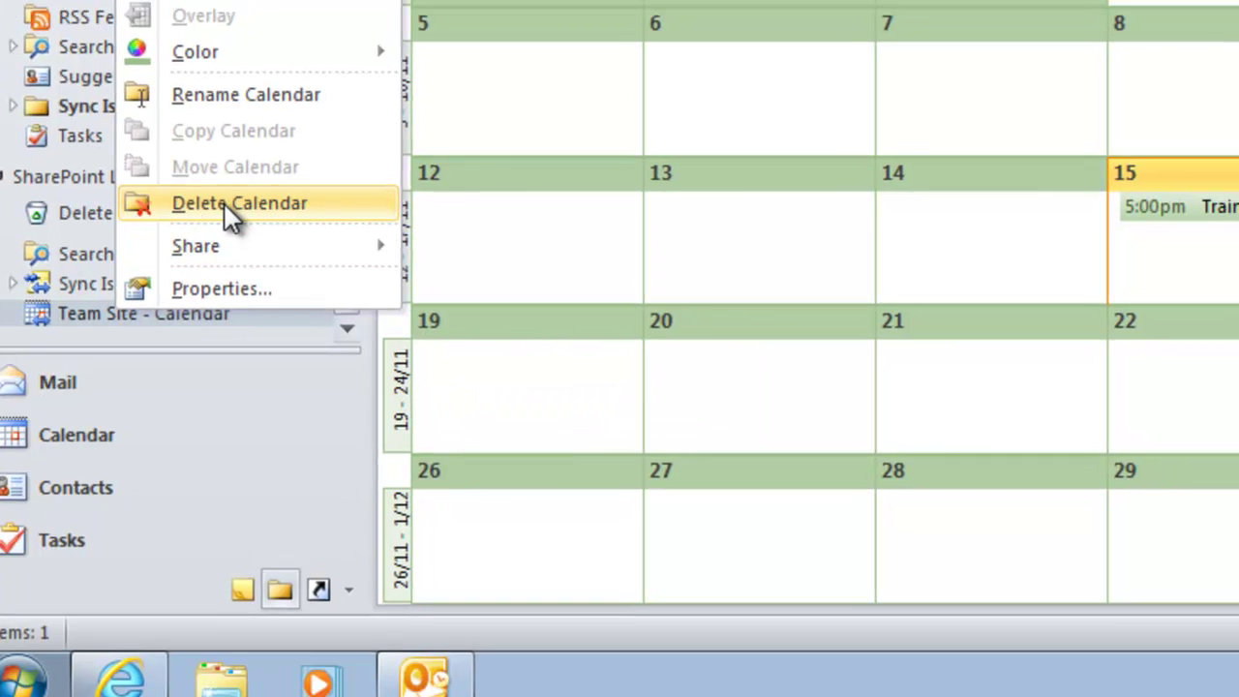
click(255, 187)
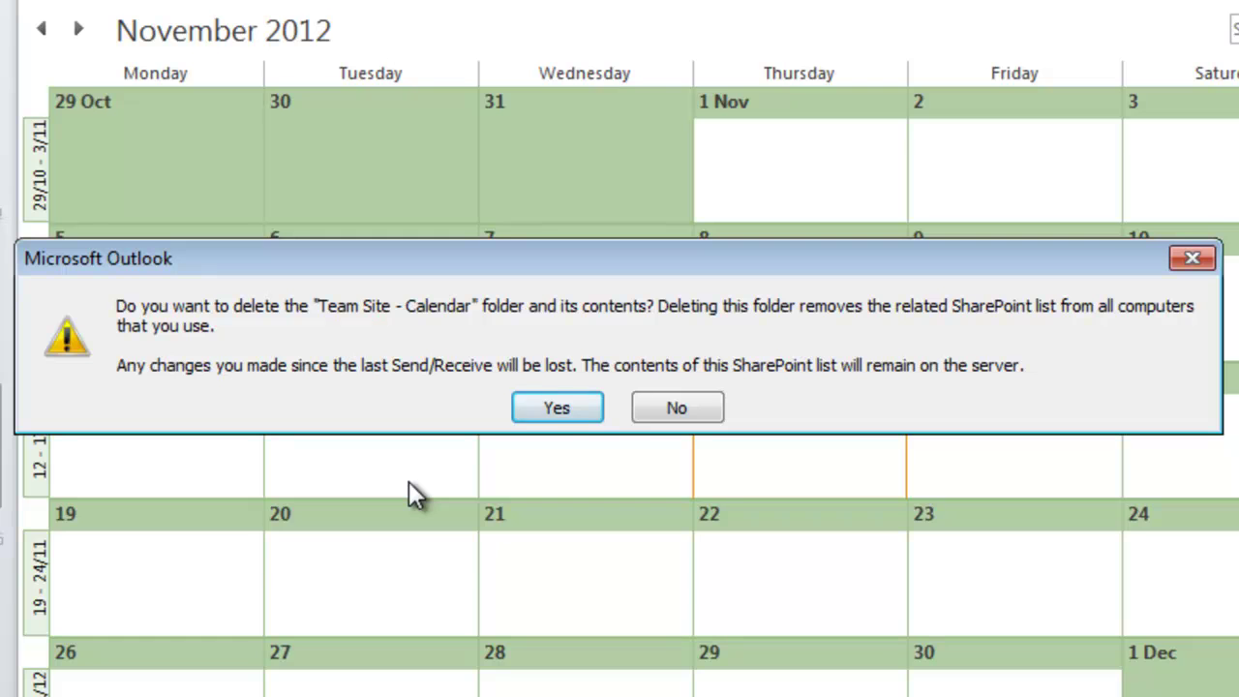
click(560, 409)
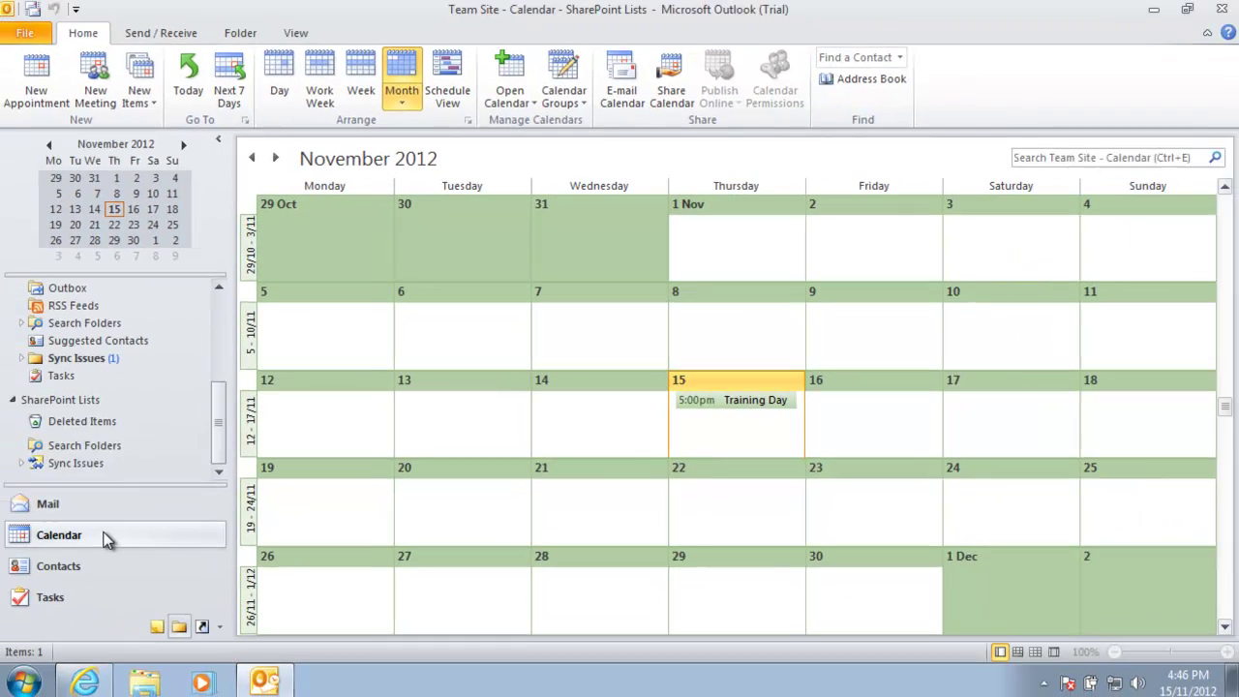
click(104, 534)
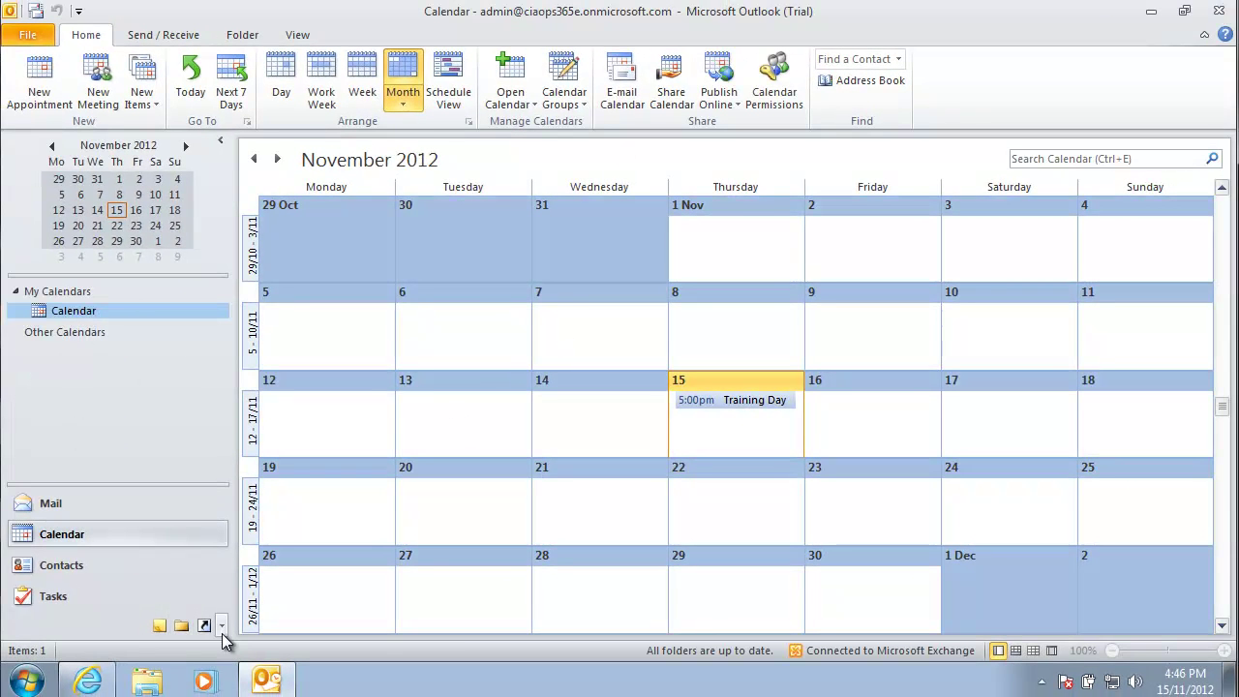
- In Internet Explorer, connect the SharePoint team site calendar to Outlook again, allowing the website to open Outlook and suppressing future warnings for it
click(102, 682)
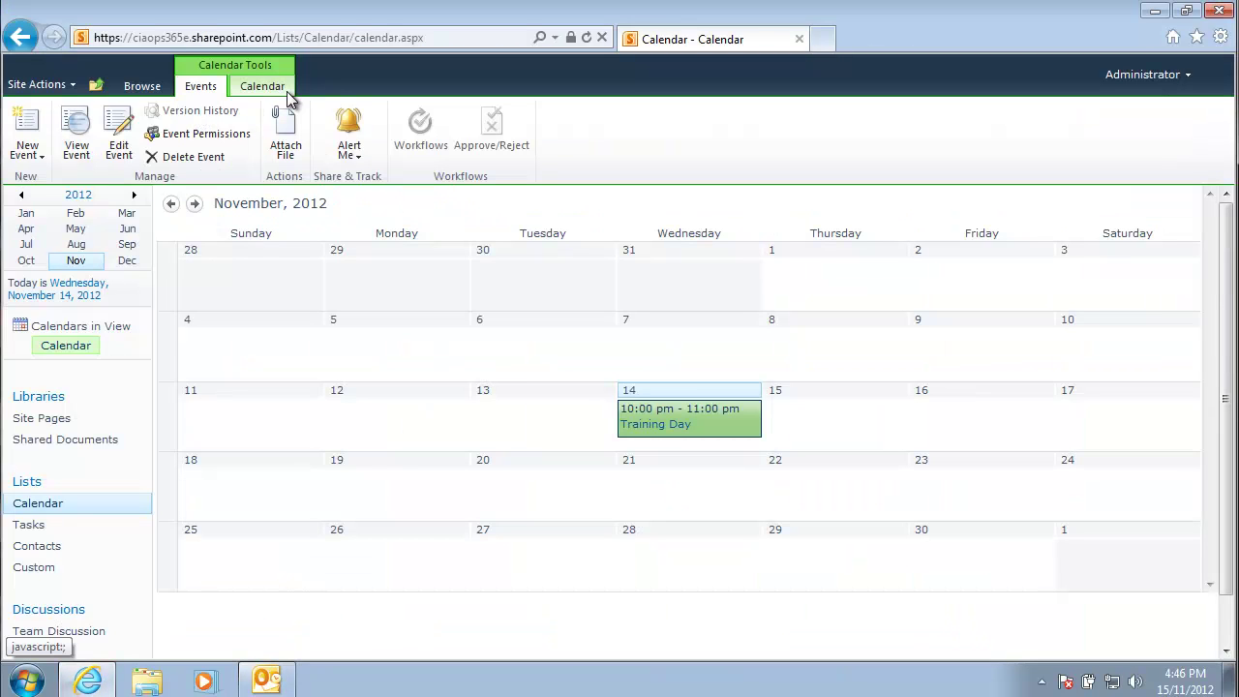
click(280, 548)
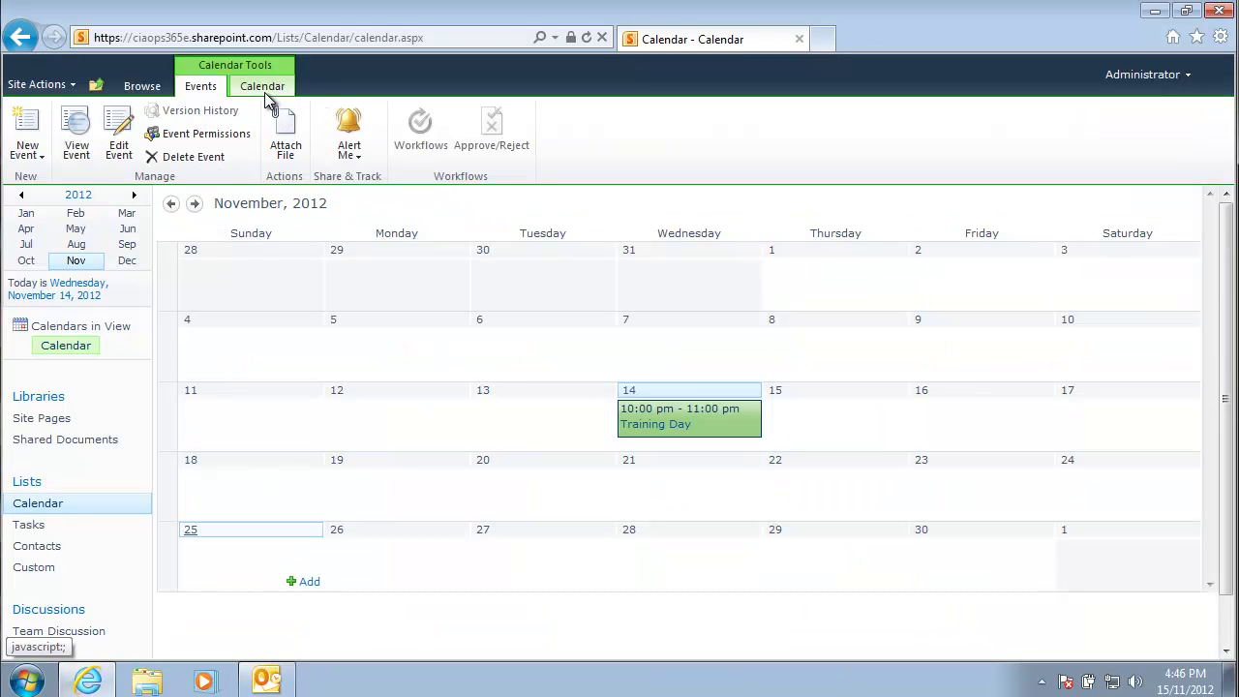
click(264, 90)
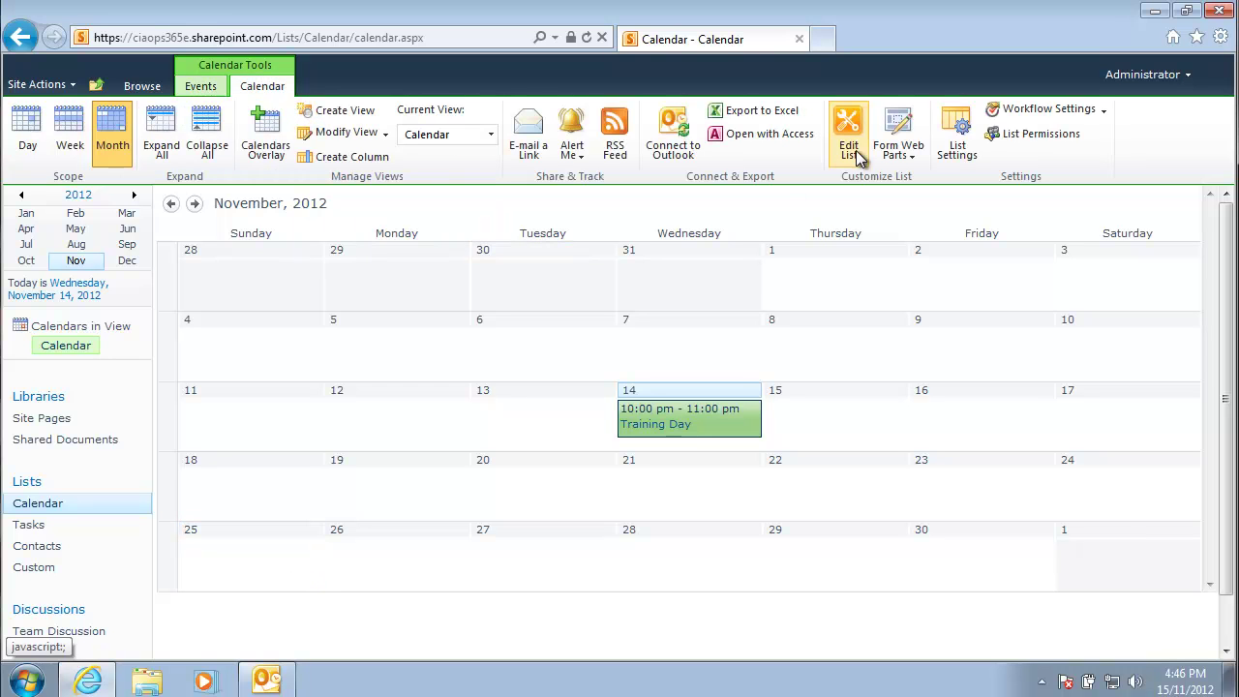
click(682, 147)
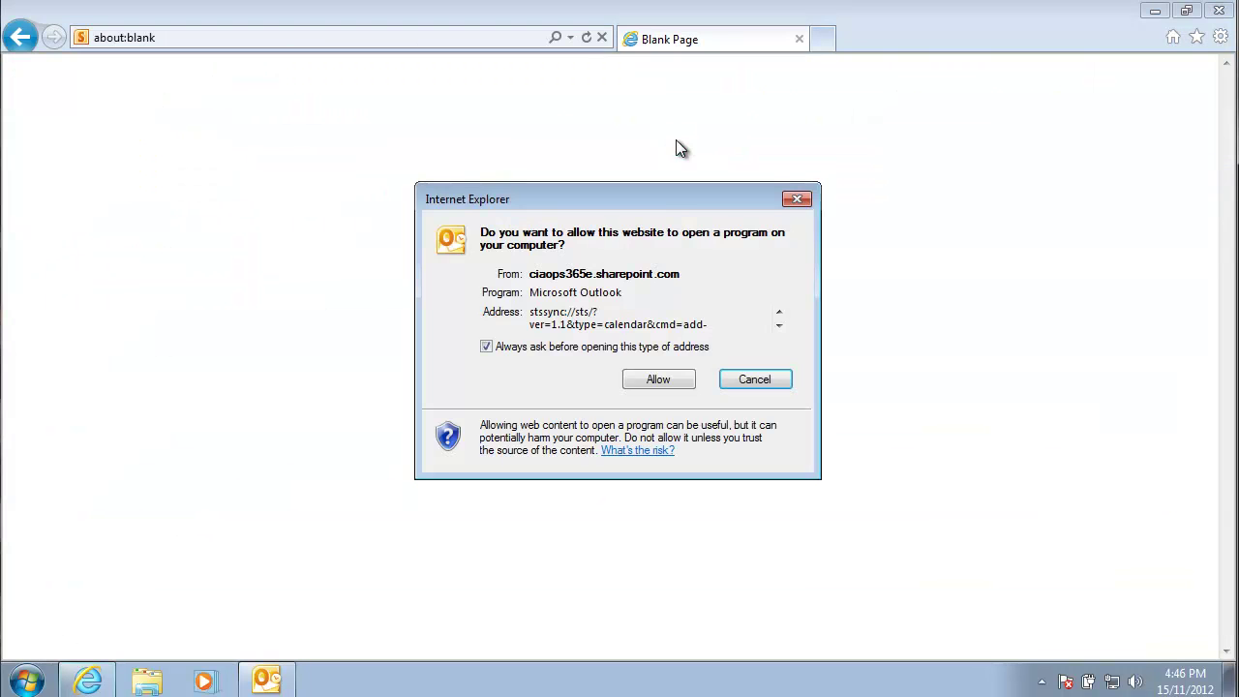
click(660, 378)
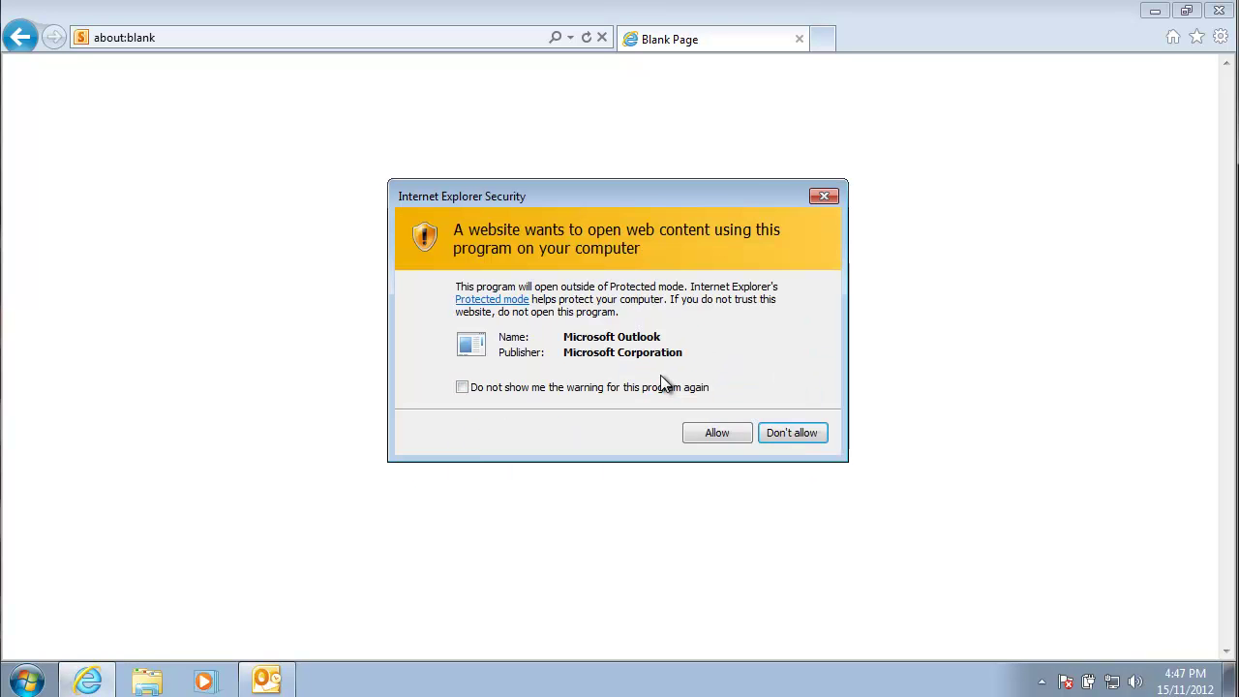
click(554, 388)
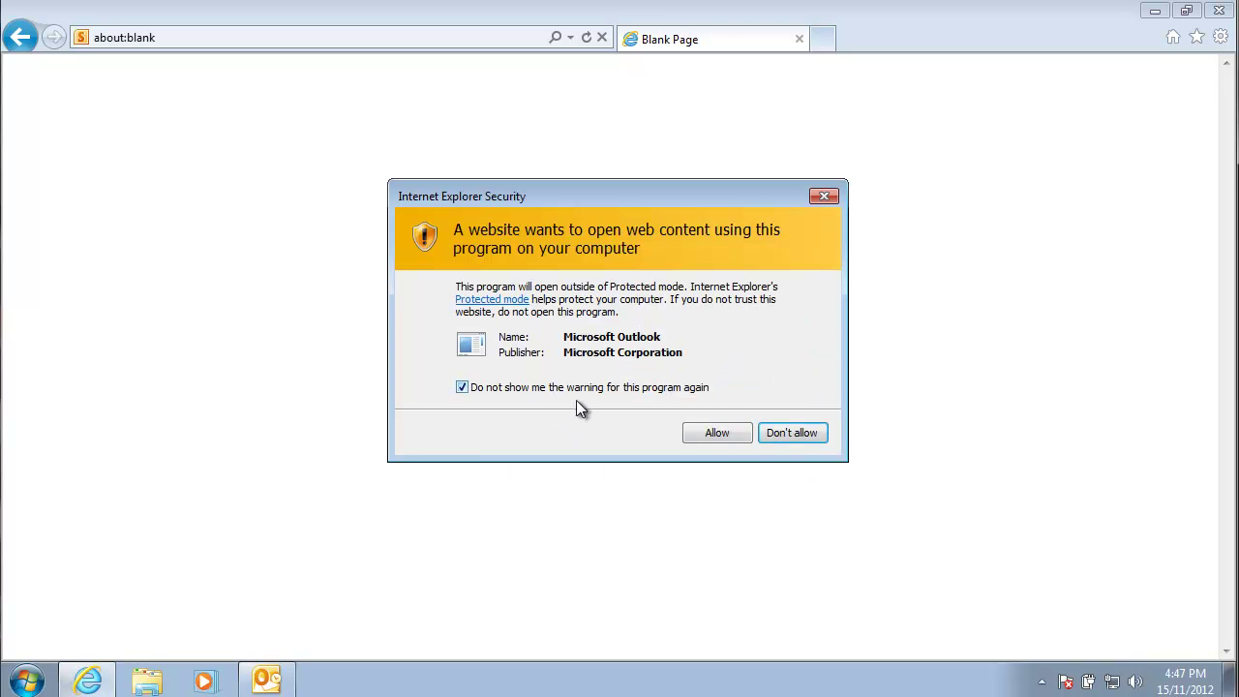
click(725, 432)
click(685, 407)
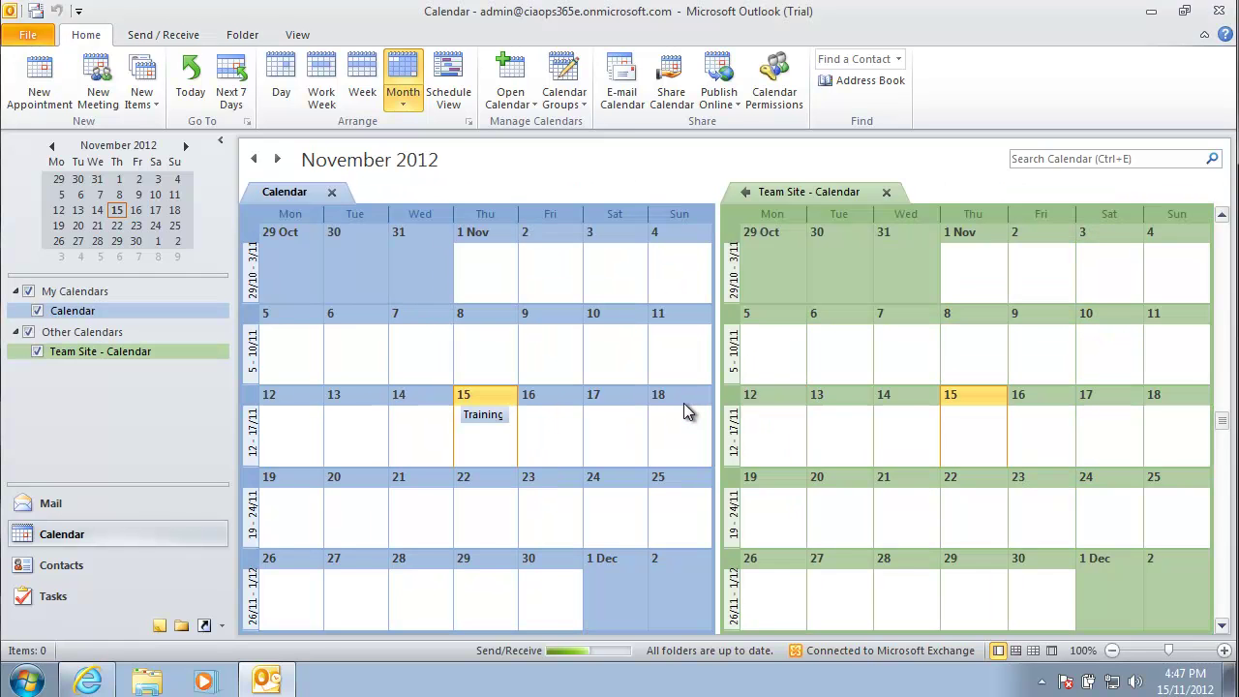